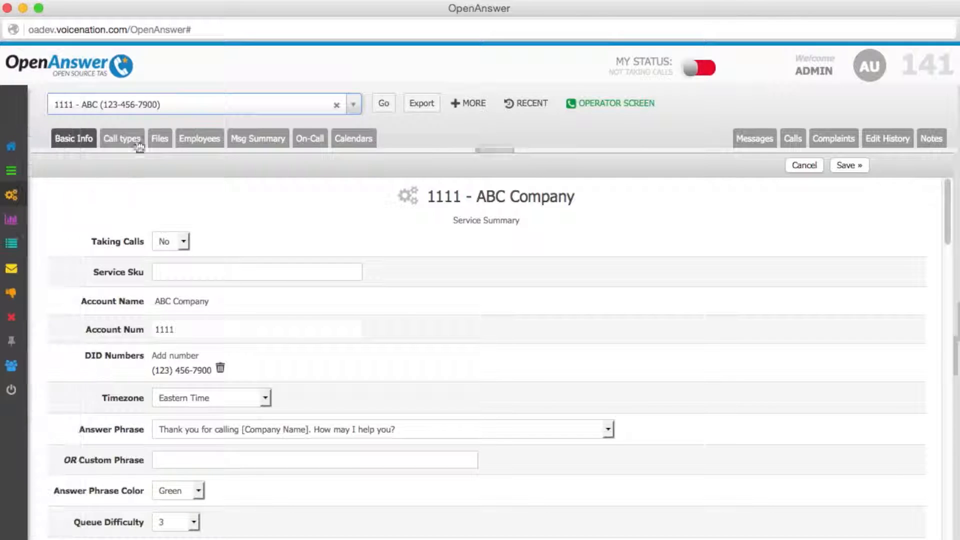
Add a call type for ALL (Other) Calls to the account, with instructions that do not vary by time of day.
left_click(122, 139)
left_click(284, 172)
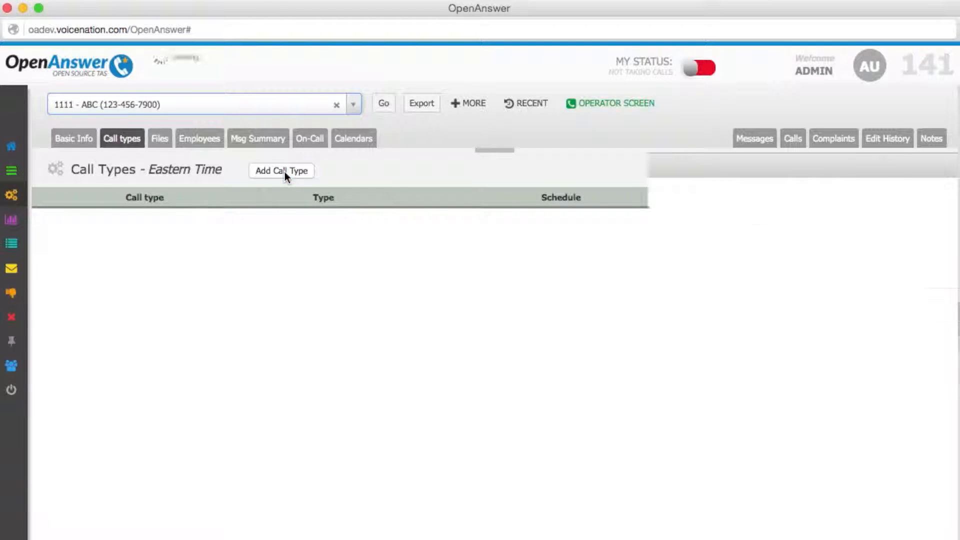
left_click(424, 234)
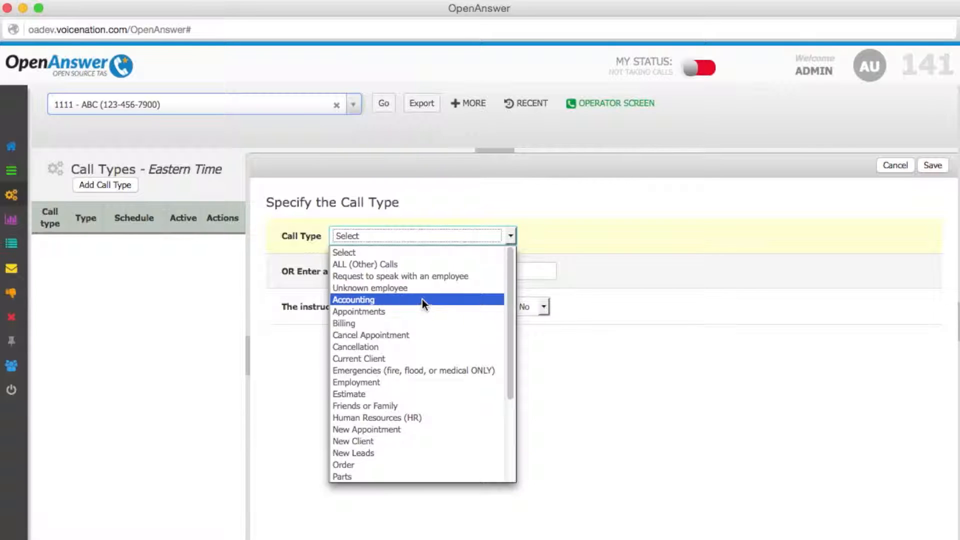
left_click(524, 274)
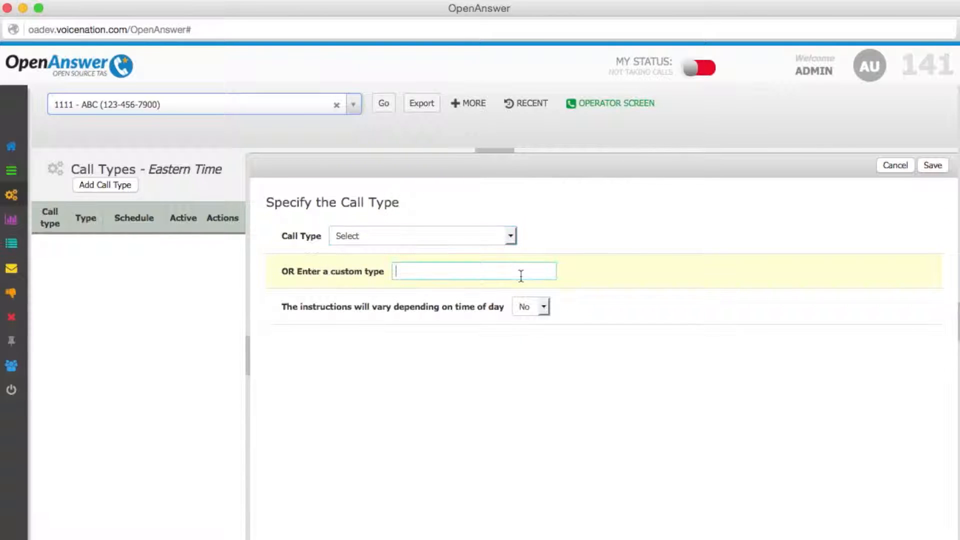
left_click(532, 310)
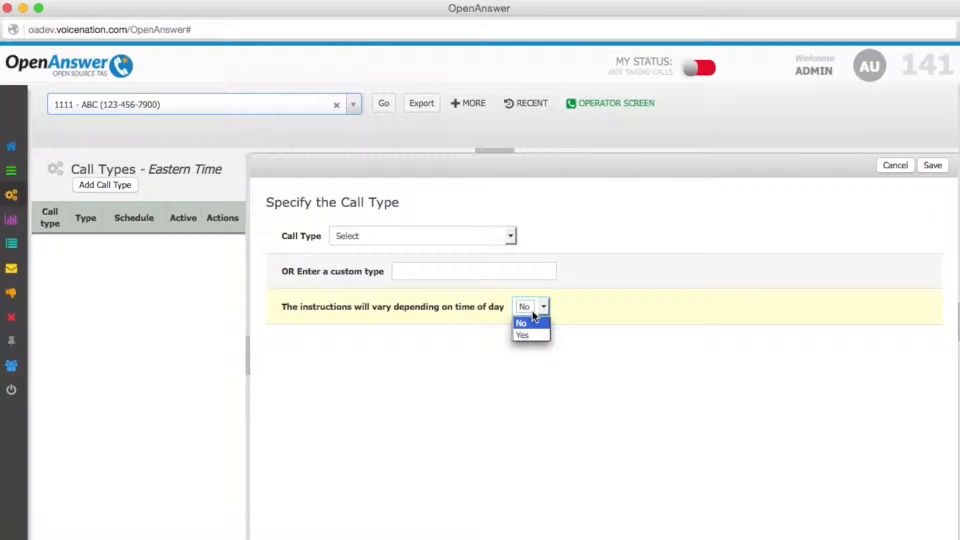
left_click(565, 309)
left_click(403, 235)
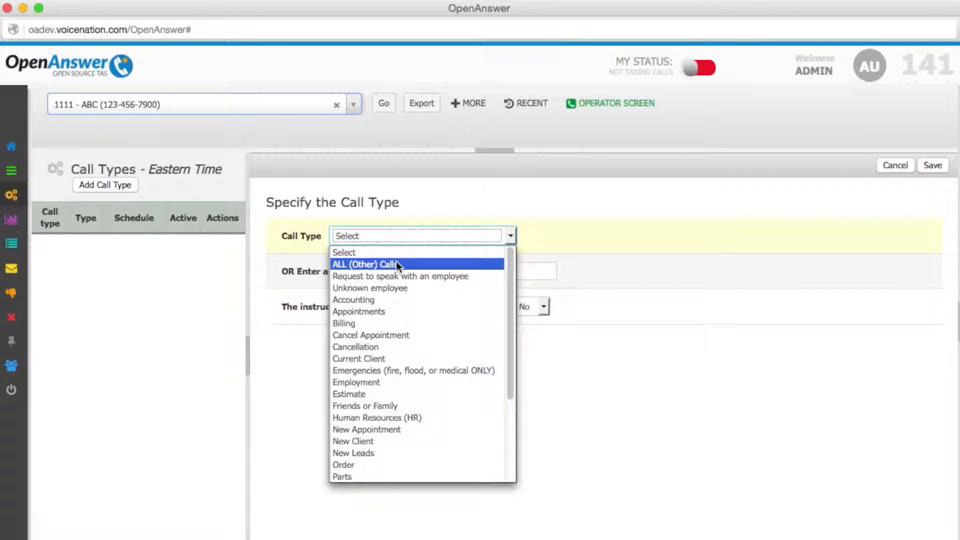
left_click(396, 262)
left_click(932, 166)
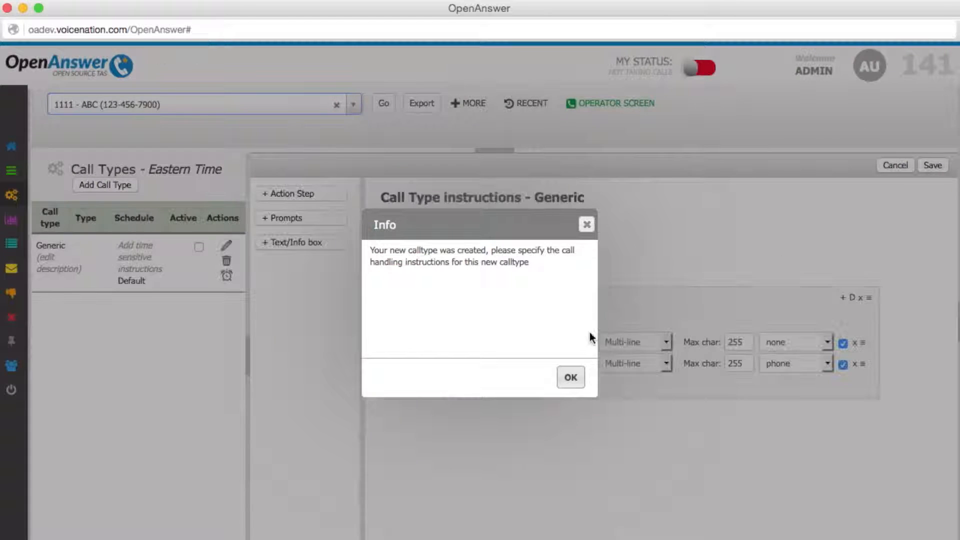
left_click(570, 377)
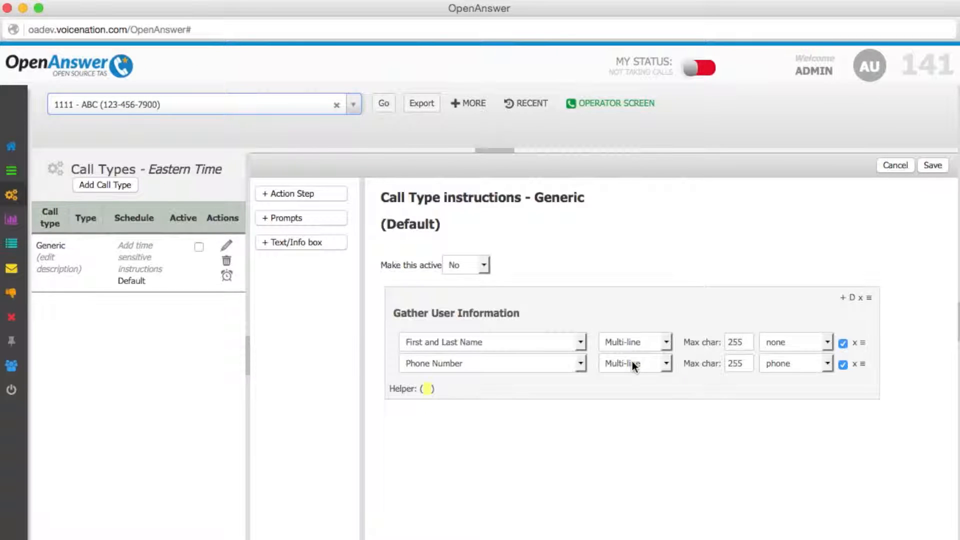
Add a third prompt to the Gather User Information block and set it to Regarding.
left_click(561, 344)
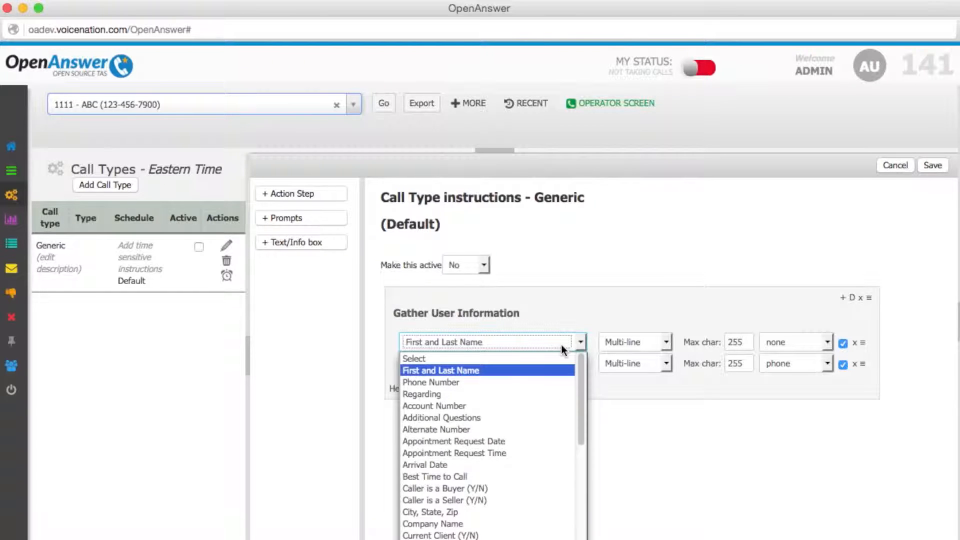
left_click(561, 344)
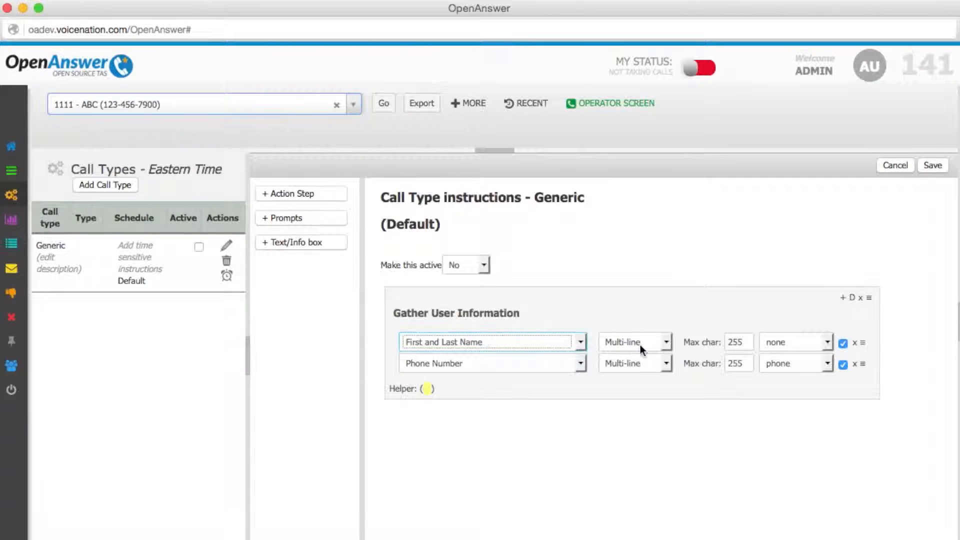
left_click(844, 301)
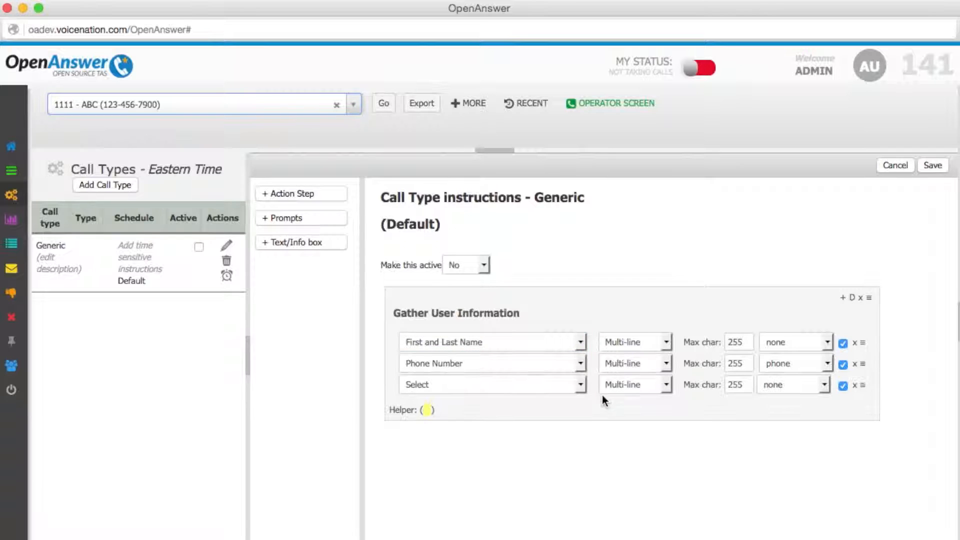
left_click(523, 388)
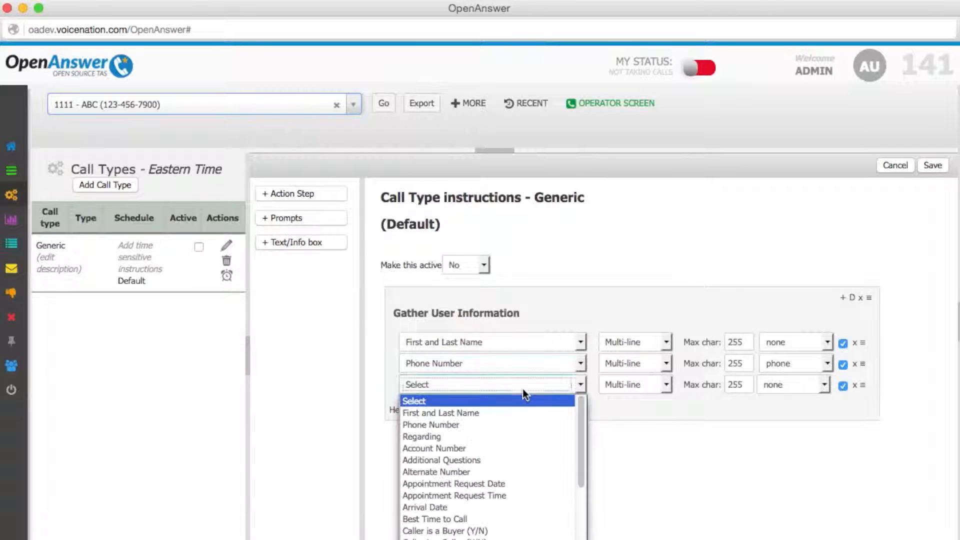
left_click(476, 436)
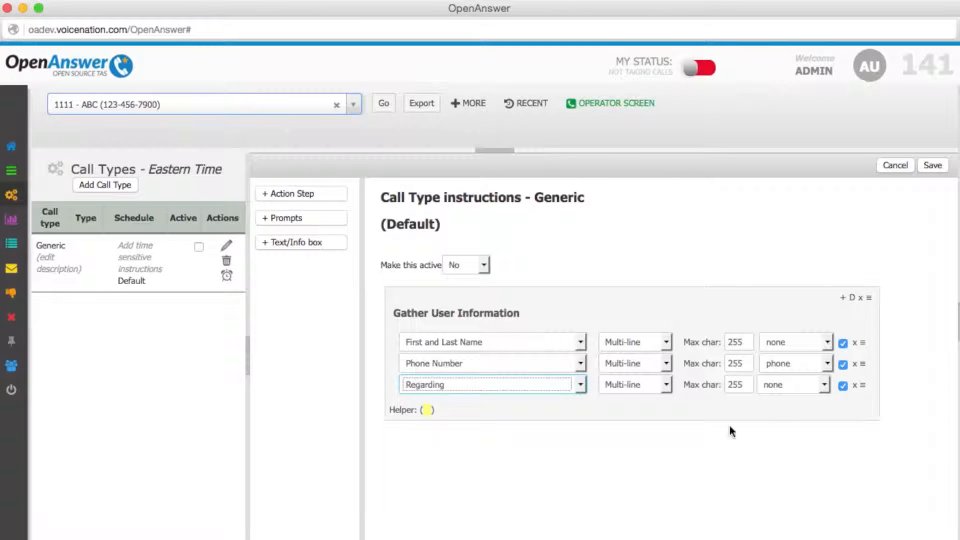
Review the input type, maximum character and format options of the prompts, keeping the phone format for Phone Number.
left_click(665, 344)
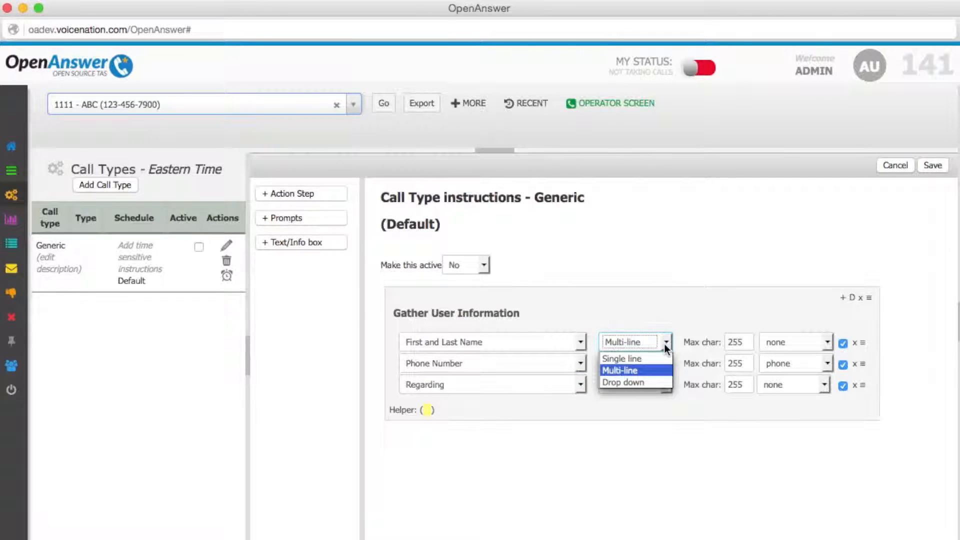
left_click(738, 344)
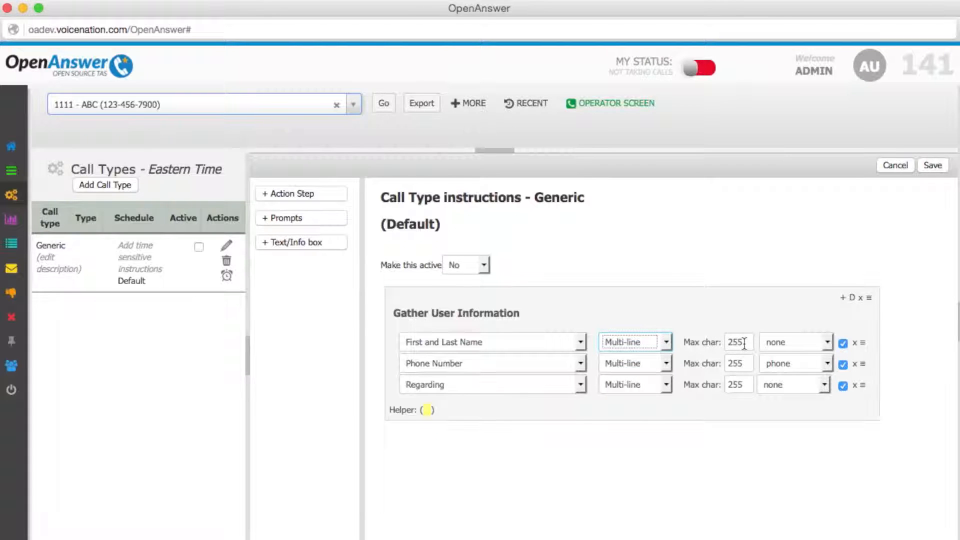
left_click(776, 363)
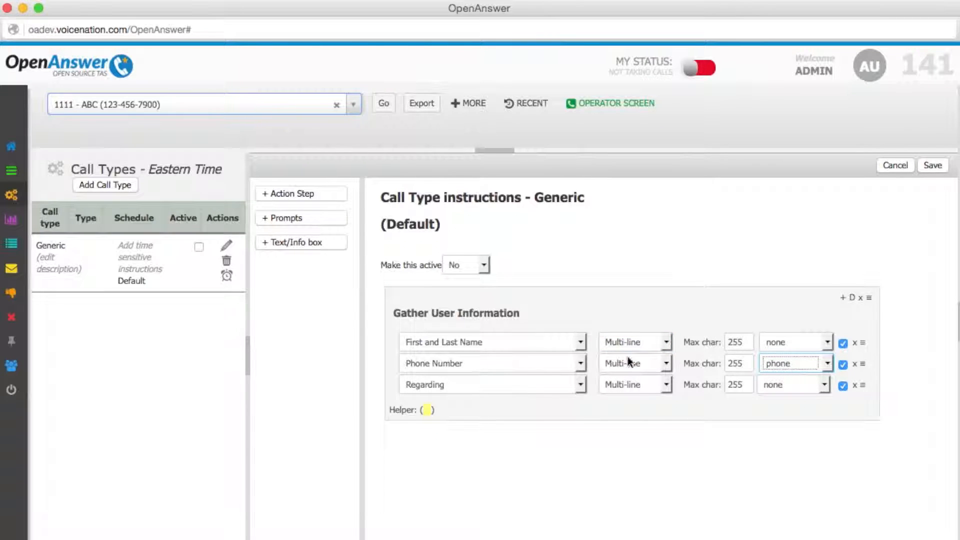
left_click(772, 359)
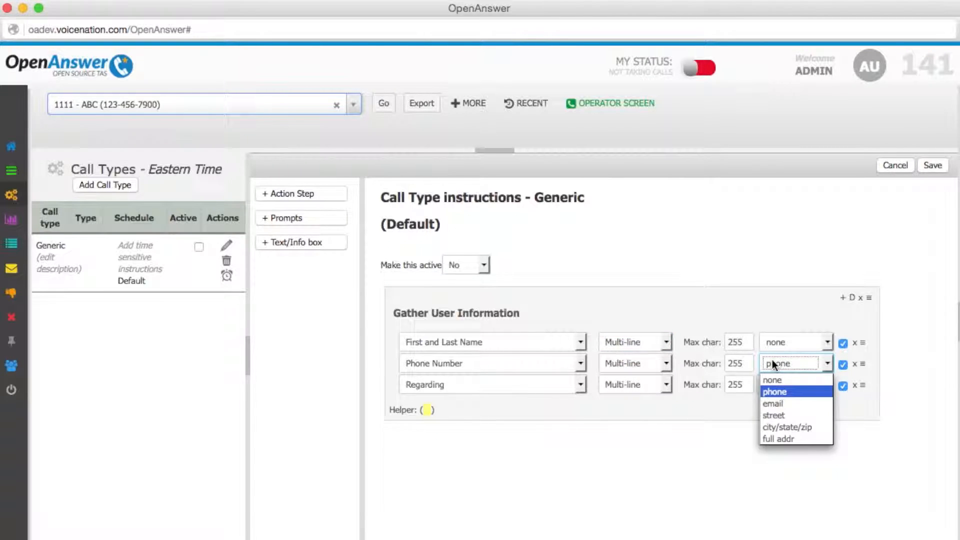
left_click(785, 391)
left_click(827, 365)
left_click(814, 392)
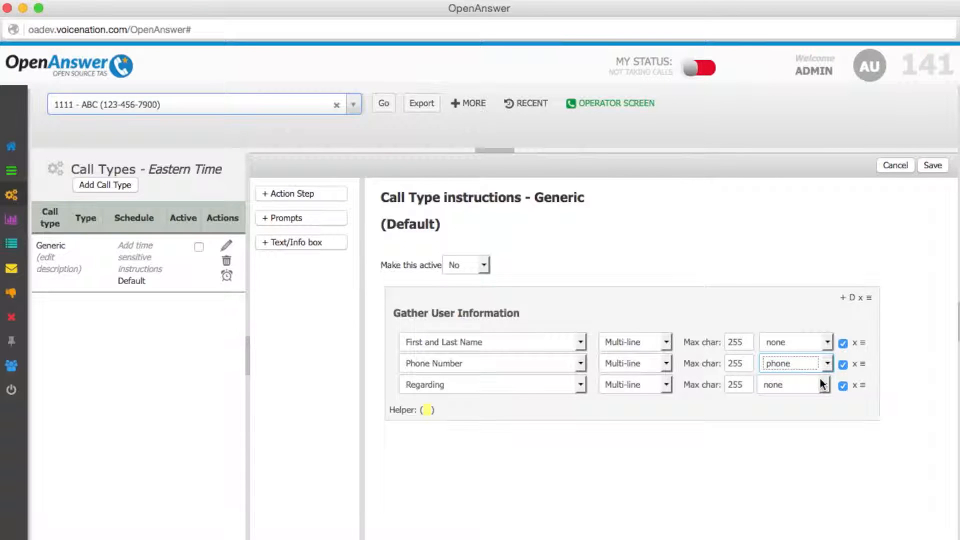
Uncheck the Phone Number prompt and delete the Regarding prompt from the Gather User Information block.
left_click(843, 364)
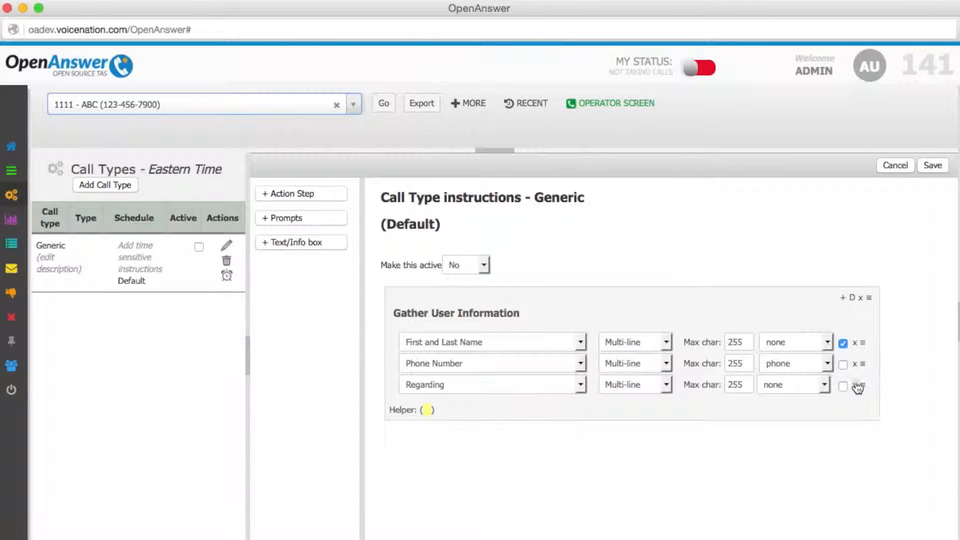
left_click(855, 385)
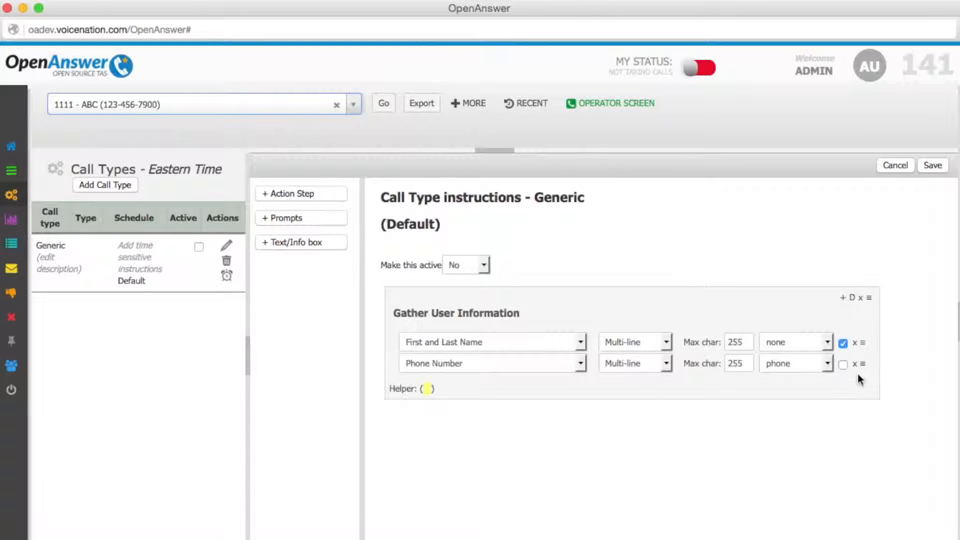
Try to reorder the Phone Number prompt, and switch the Gather User Information block's D setting on and off again.
left_click_drag(865, 365, 865, 339)
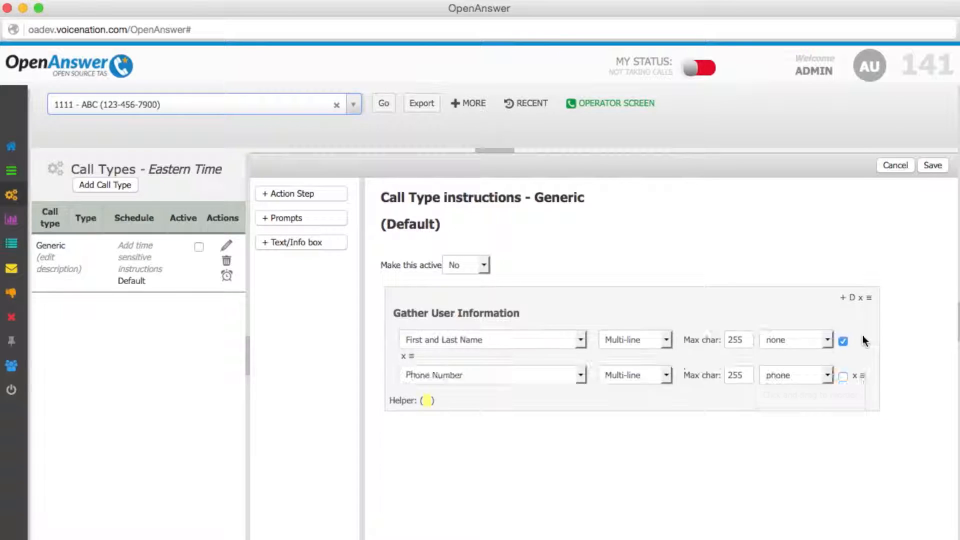
left_click(853, 298)
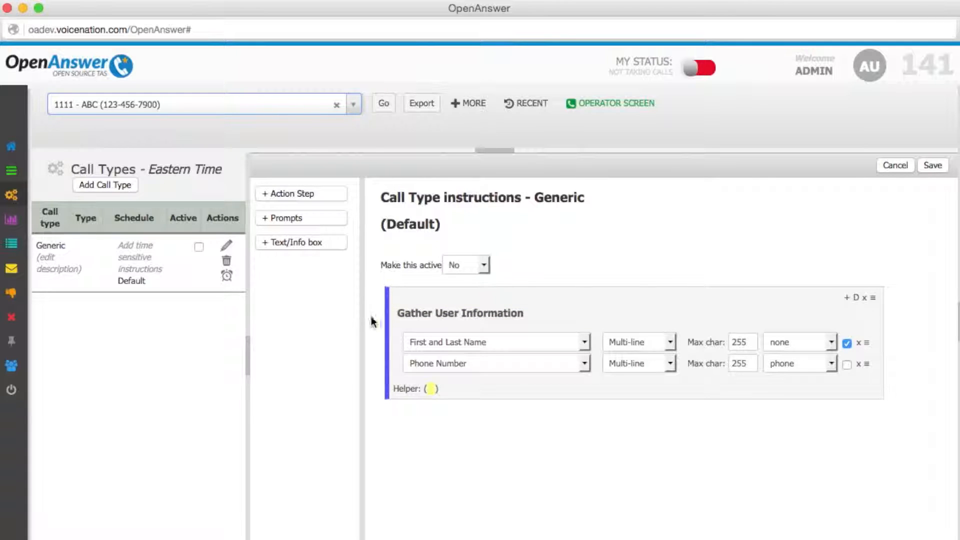
left_click(854, 300)
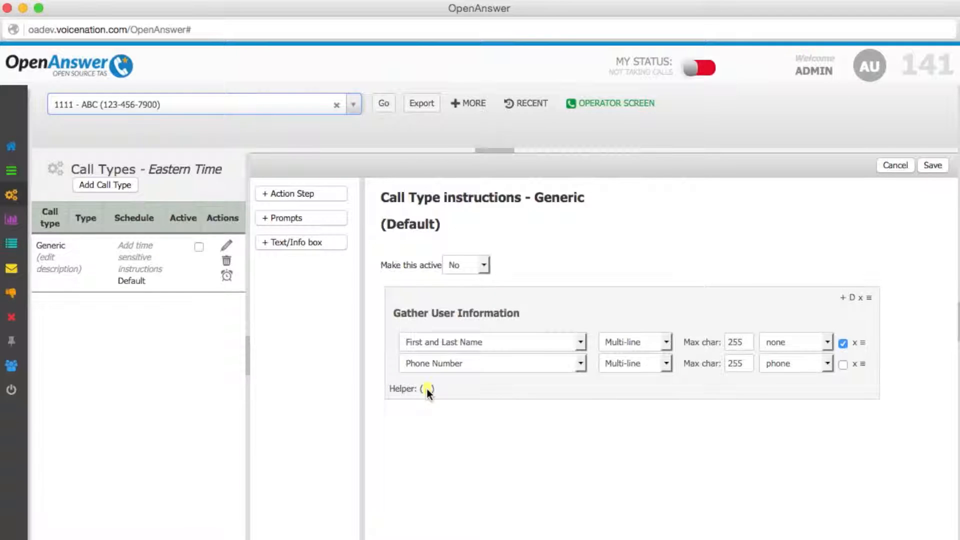
Set the helper text of the Gather User Information block to "Help" and save it.
left_click(427, 390)
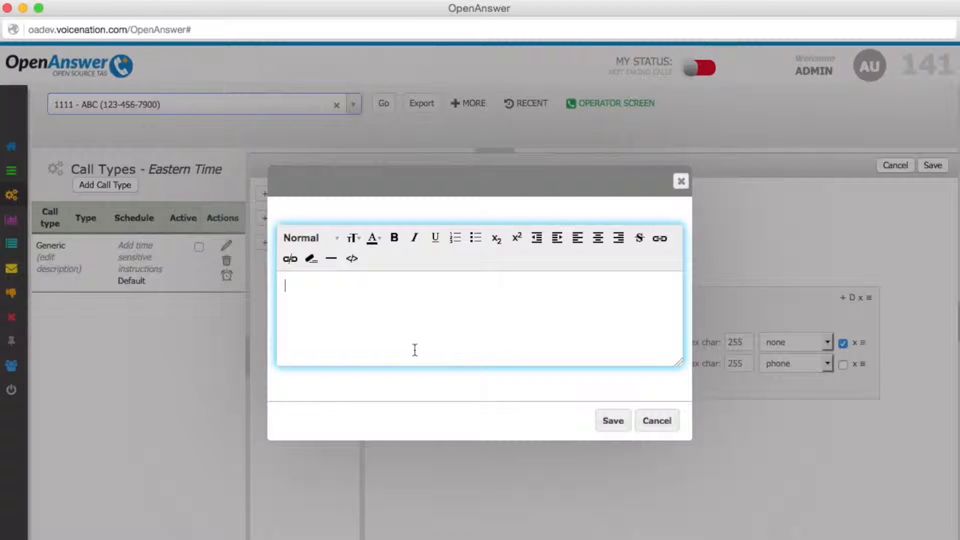
type("Help")
left_click(612, 423)
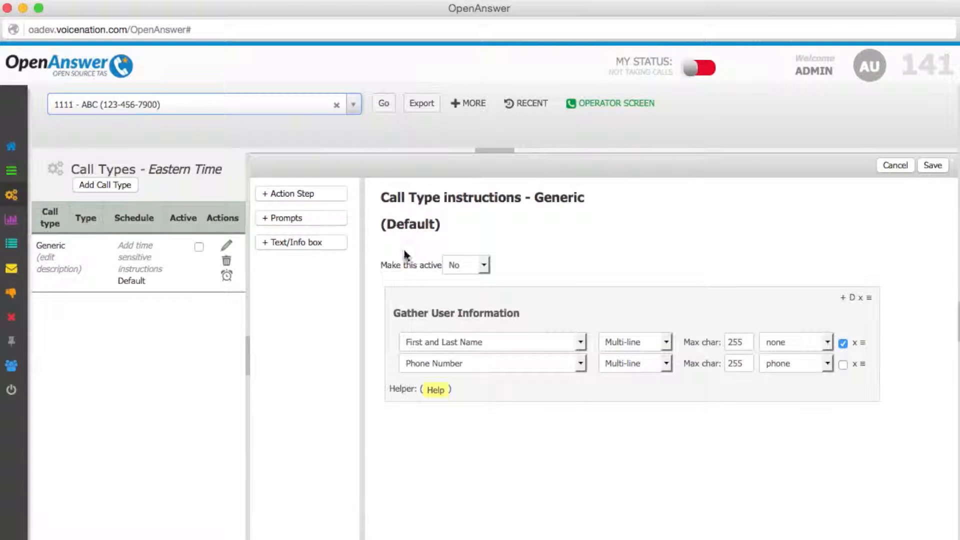
Add an action step that uses Transfer (and DELIVER) to with the listed employee as the recipient.
left_click(317, 193)
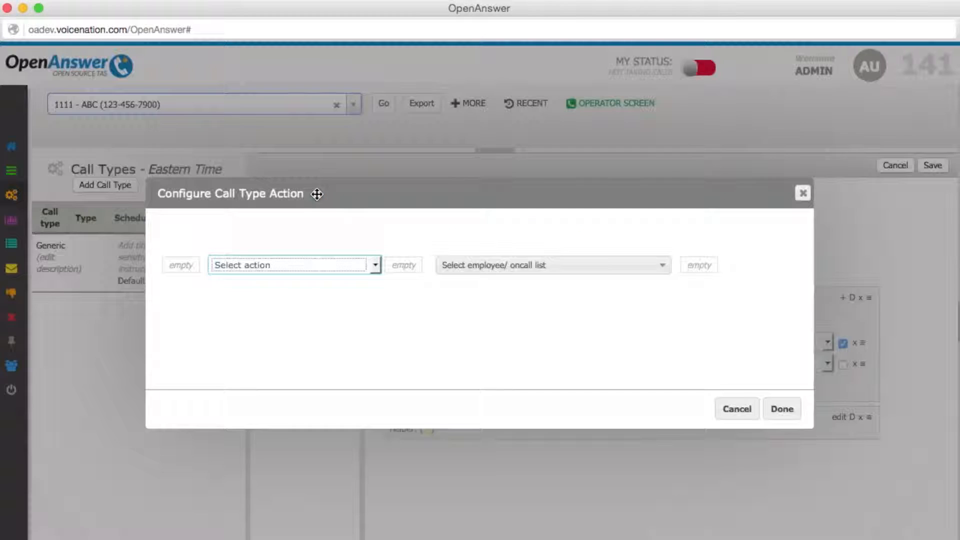
left_click(287, 265)
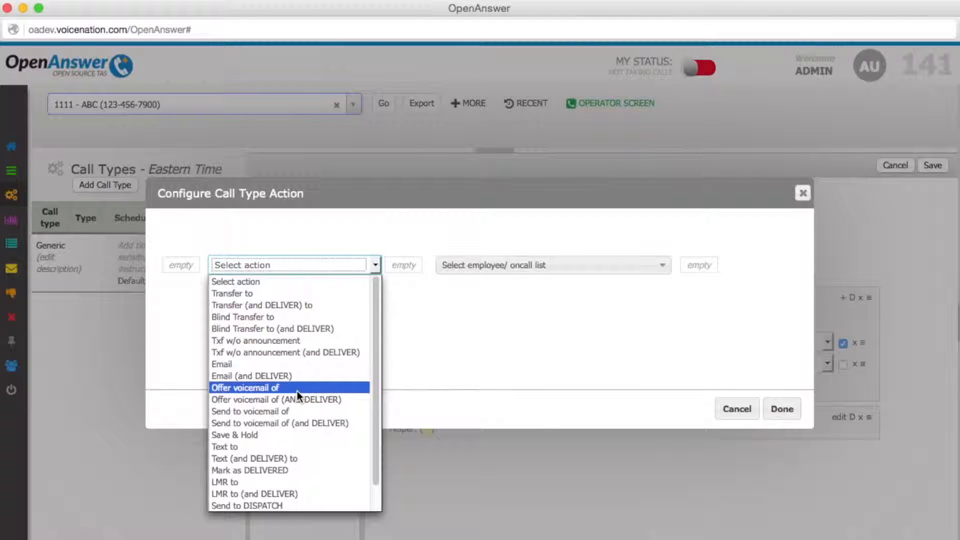
left_click(316, 310)
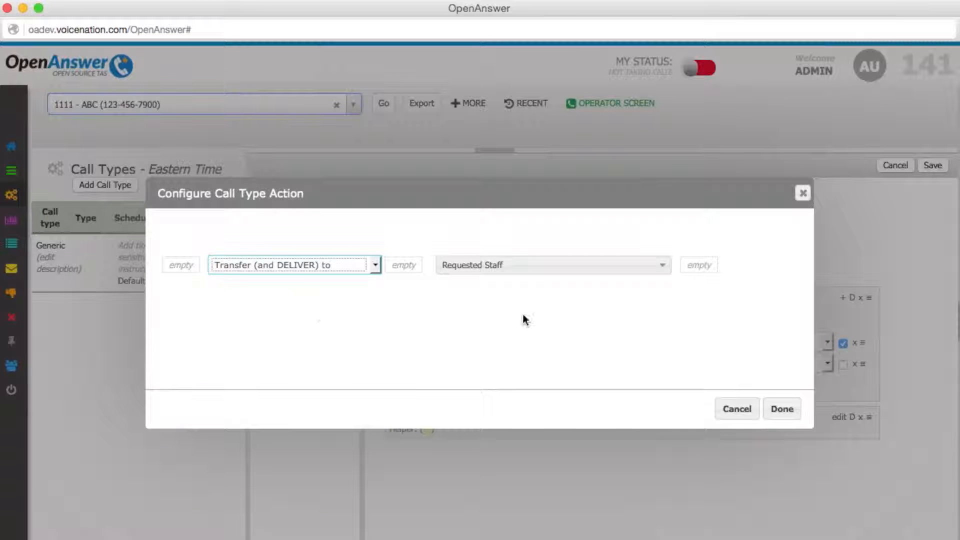
left_click(521, 270)
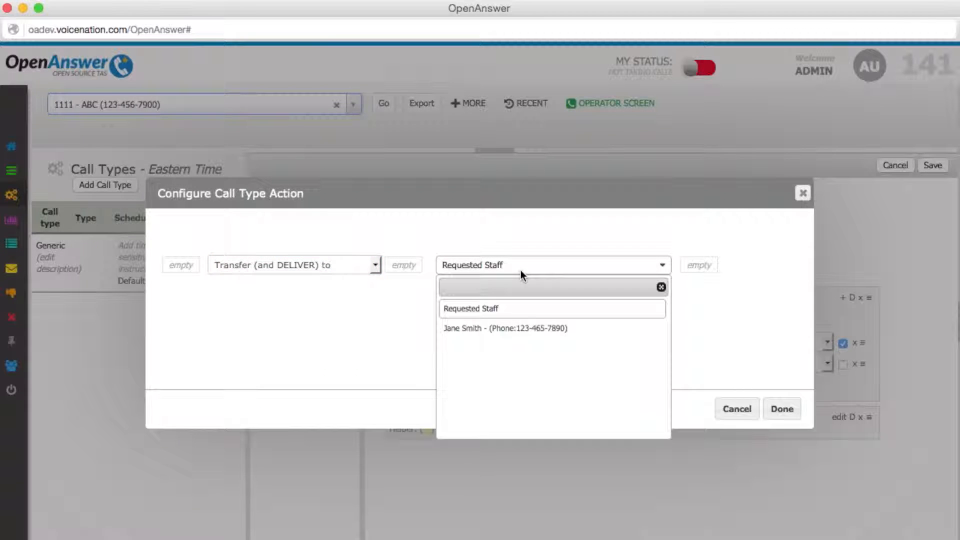
left_click(520, 328)
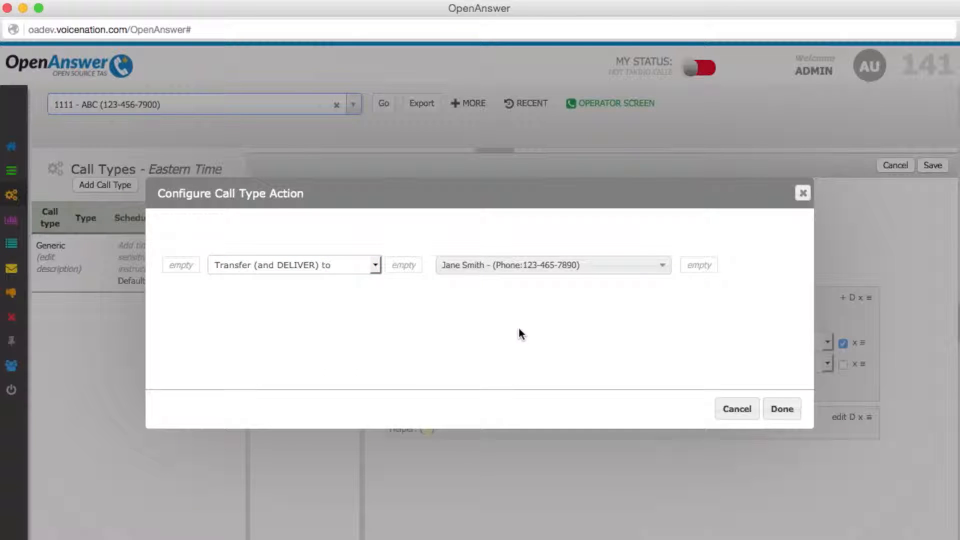
left_click(782, 410)
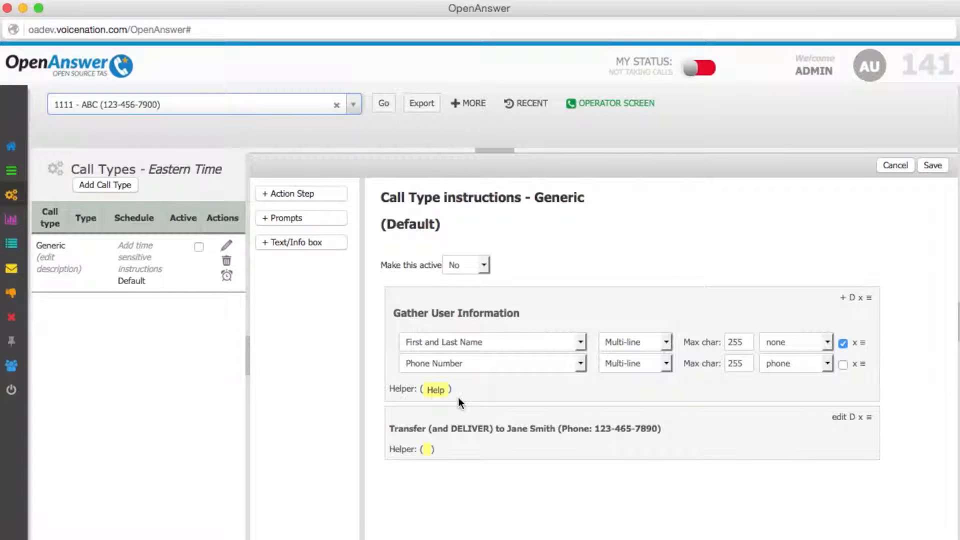
Save the Generic call type instructions and make them active.
left_click(930, 167)
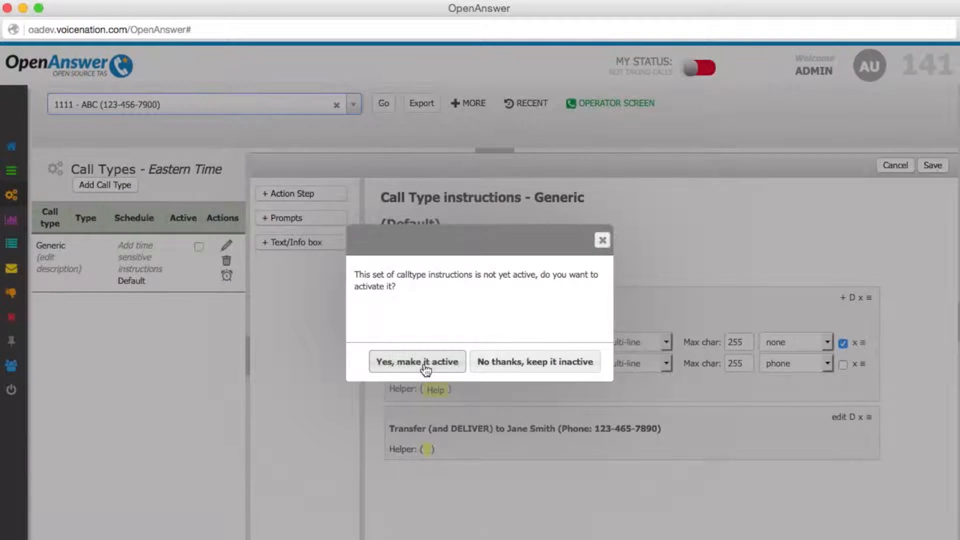
left_click(425, 368)
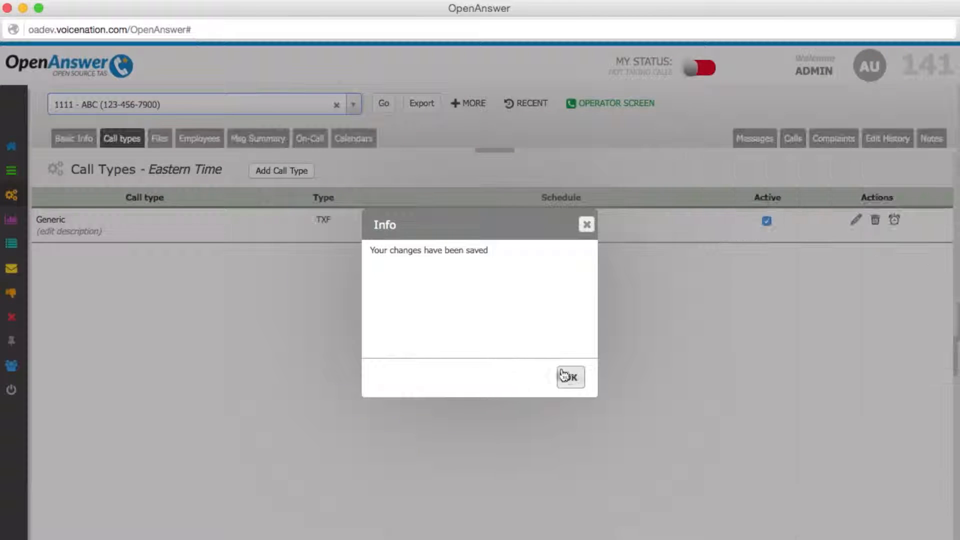
left_click(567, 376)
Add a call type for "Request to speak with an employee" without time-of-day variation and save it.
left_click(296, 172)
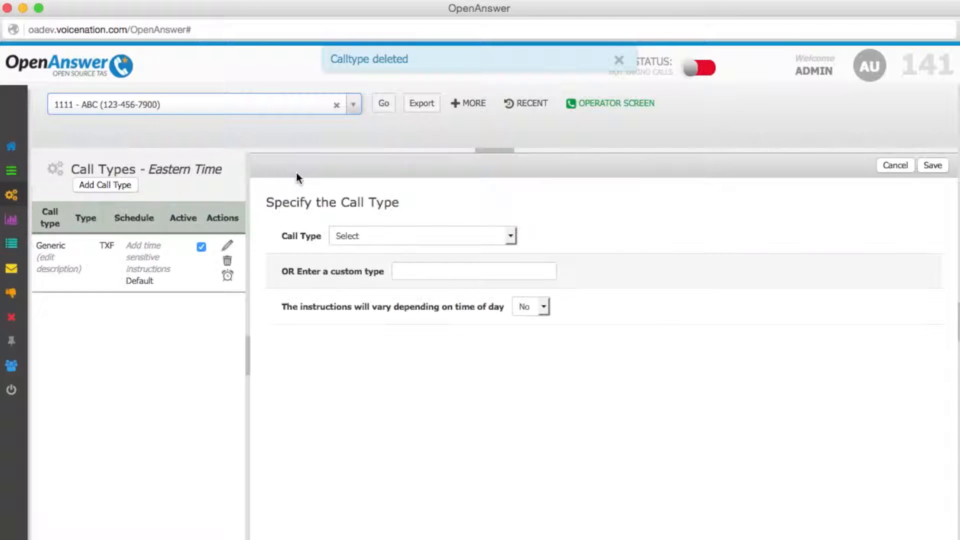
left_click(377, 235)
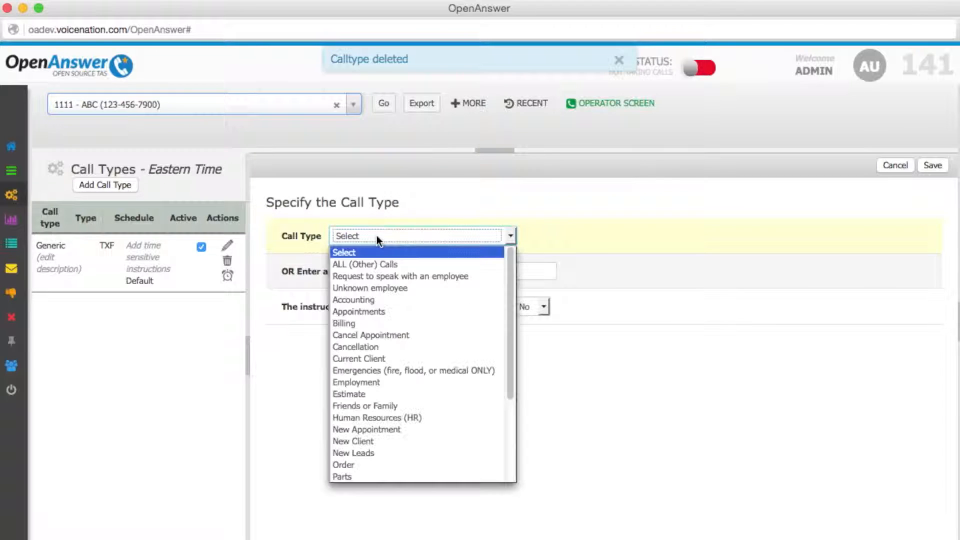
left_click(404, 276)
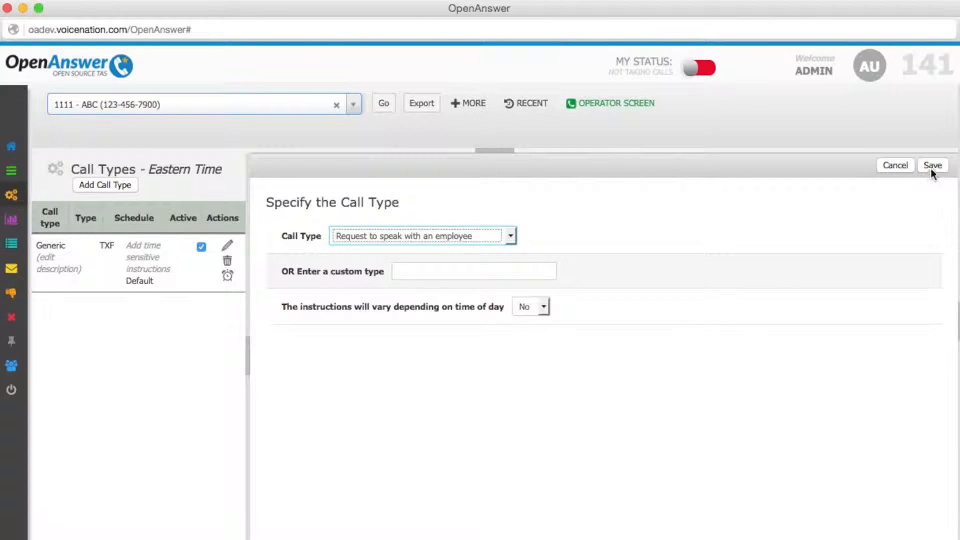
left_click(931, 170)
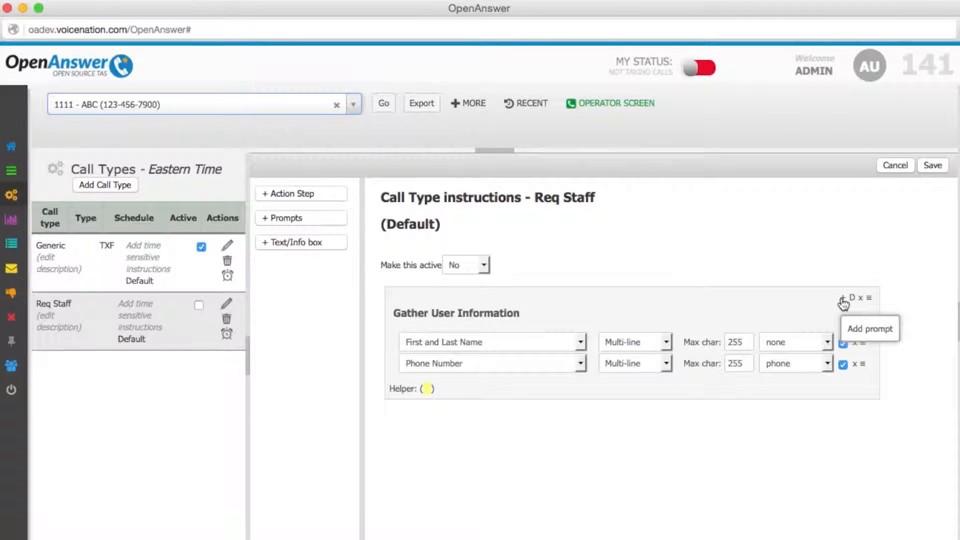
Add a Regarding prompt to the Gather User Information block of the Req Staff instructions.
left_click(843, 299)
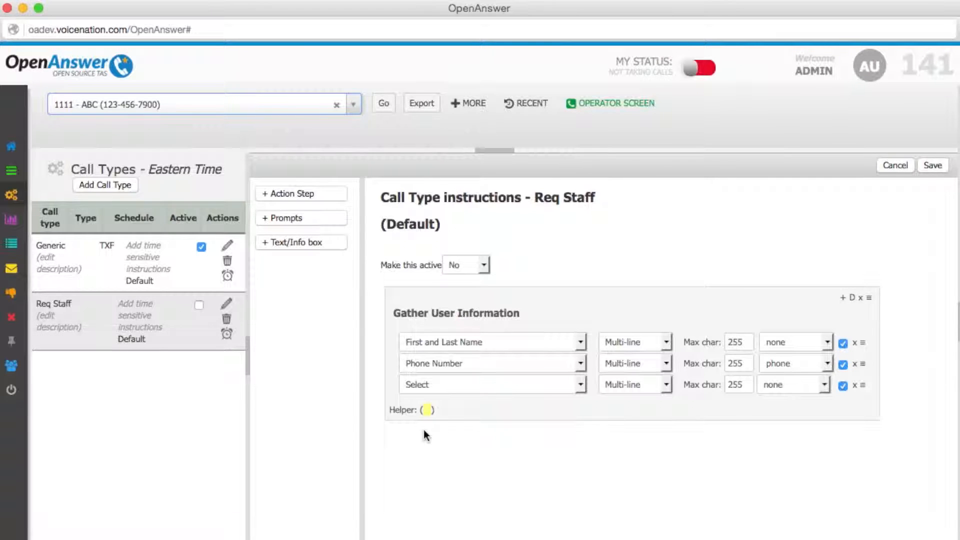
left_click(432, 389)
left_click(429, 437)
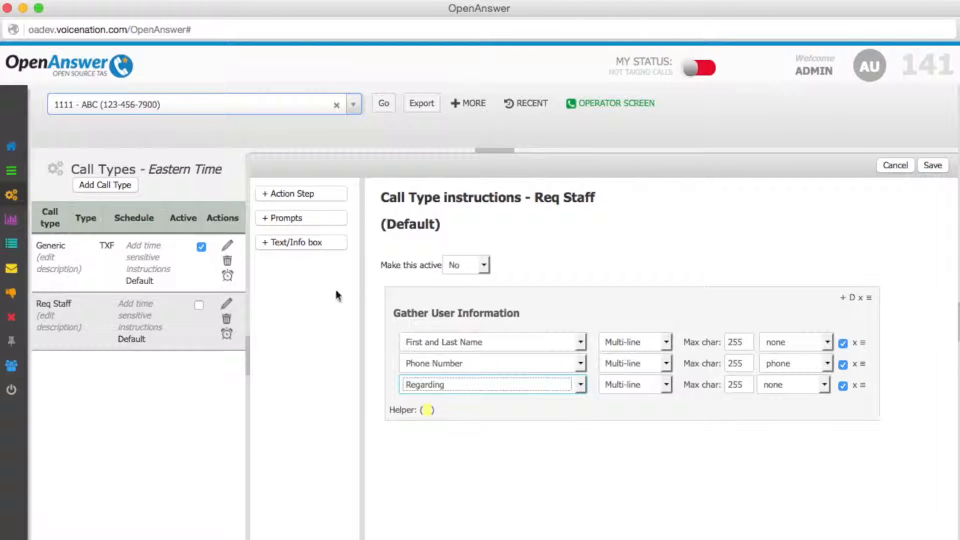
Add an action step that uses Transfer to with Requested Staff as the recipient.
left_click(308, 195)
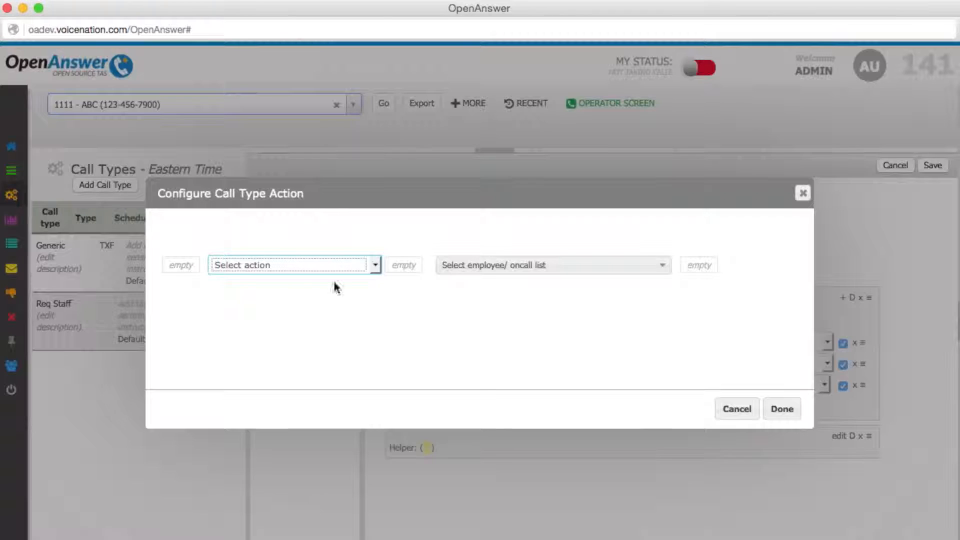
left_click(256, 265)
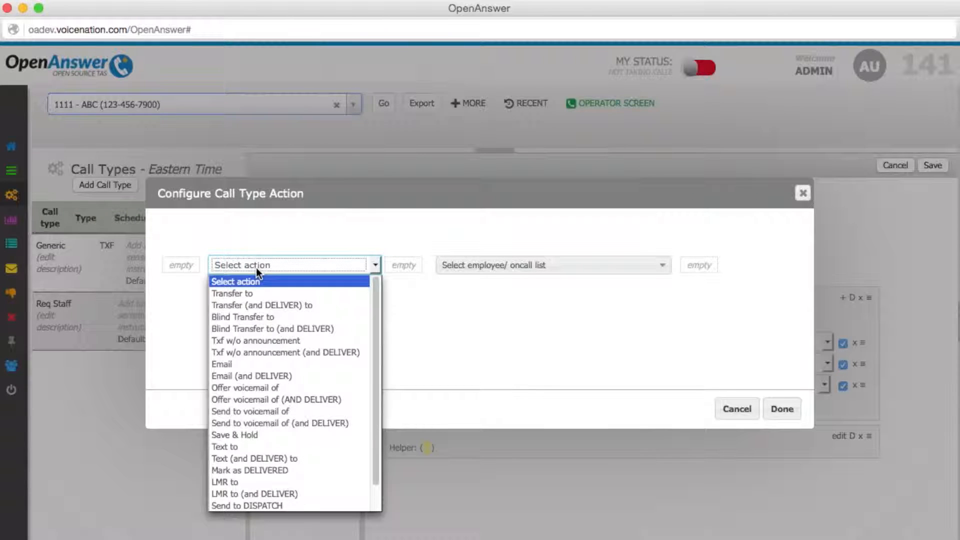
left_click(268, 294)
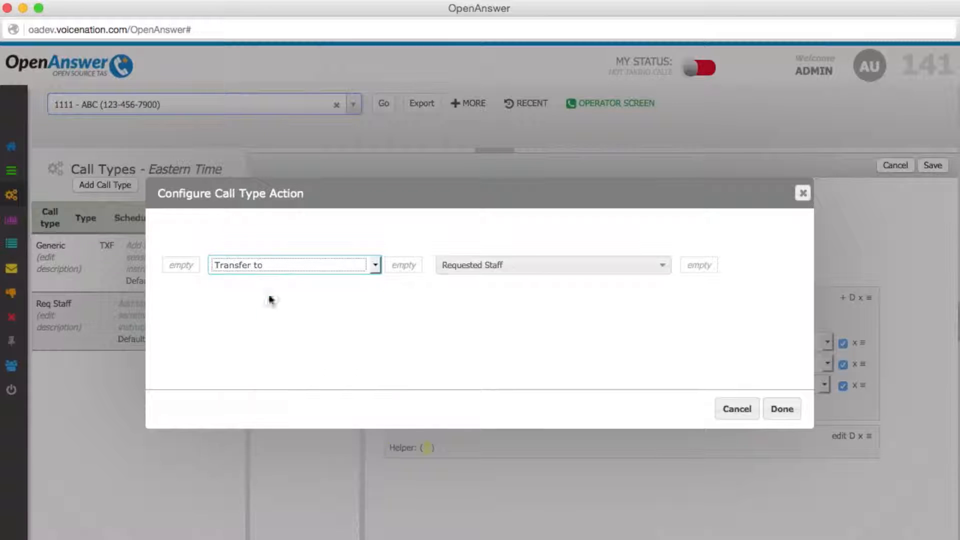
left_click(526, 272)
left_click(526, 268)
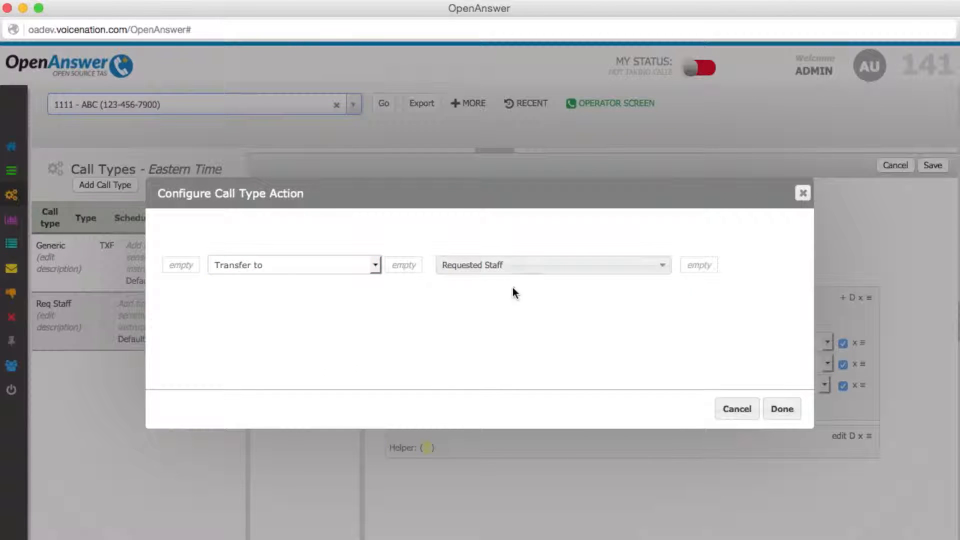
left_click(492, 263)
left_click(481, 308)
left_click(780, 409)
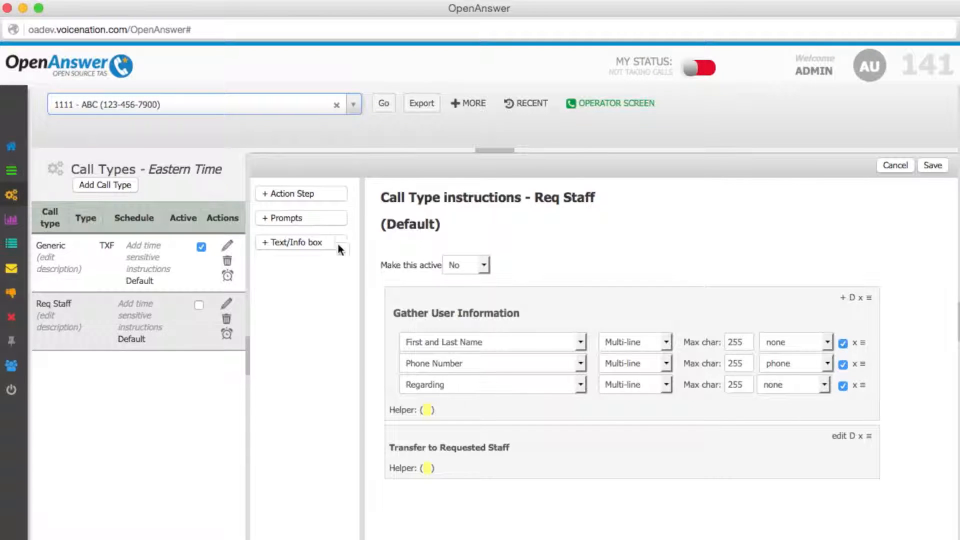
Add a second action step that uses Mark as DELIVERED.
left_click(308, 195)
left_click(272, 269)
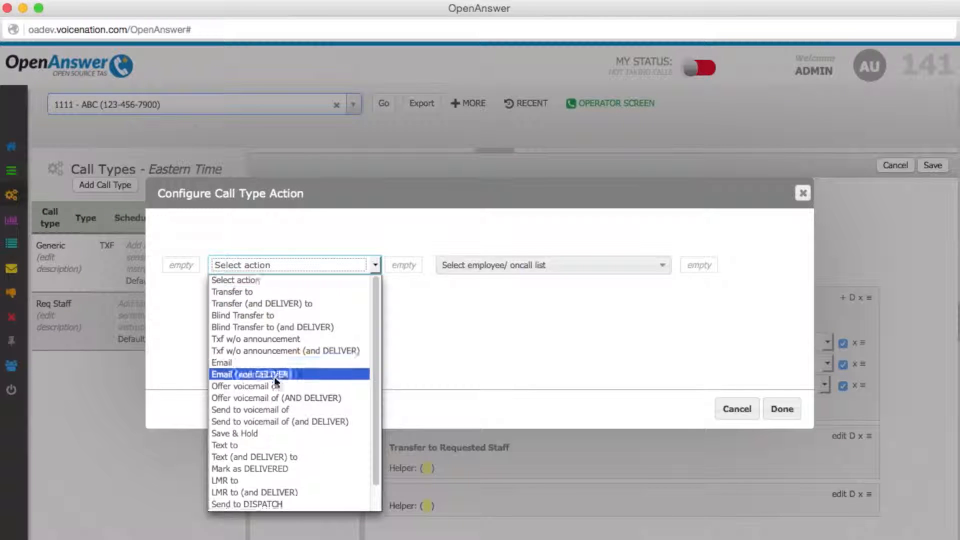
scroll(280, 385, "down", 1)
left_click(284, 461)
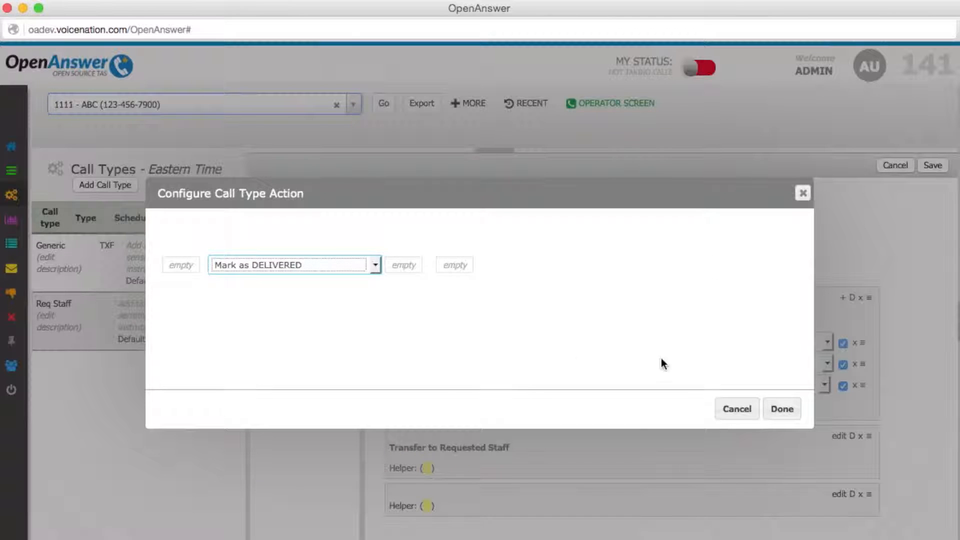
left_click(782, 409)
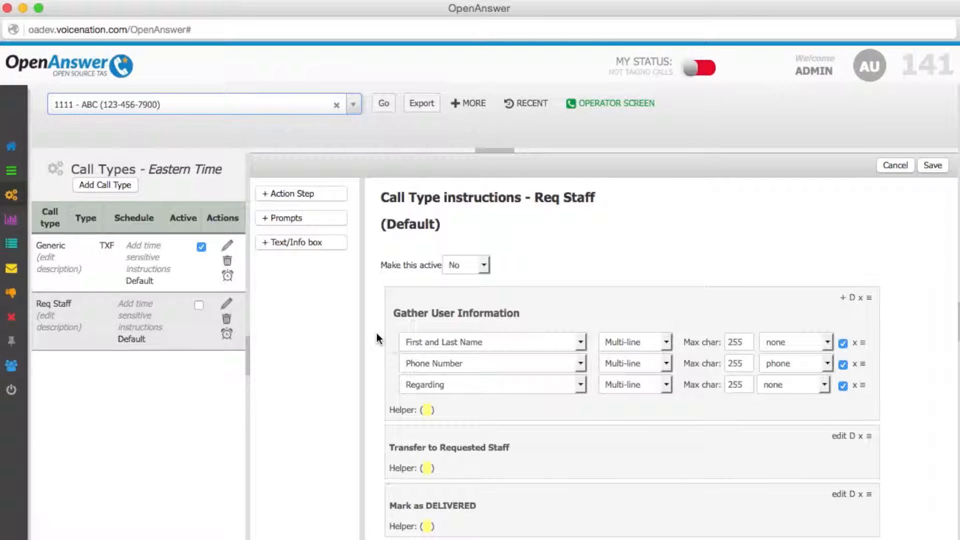
Add a prompts block titled "Gather if n/a" with an Email Address prompt, and move the Mark as DELIVERED step below it.
left_click(317, 218)
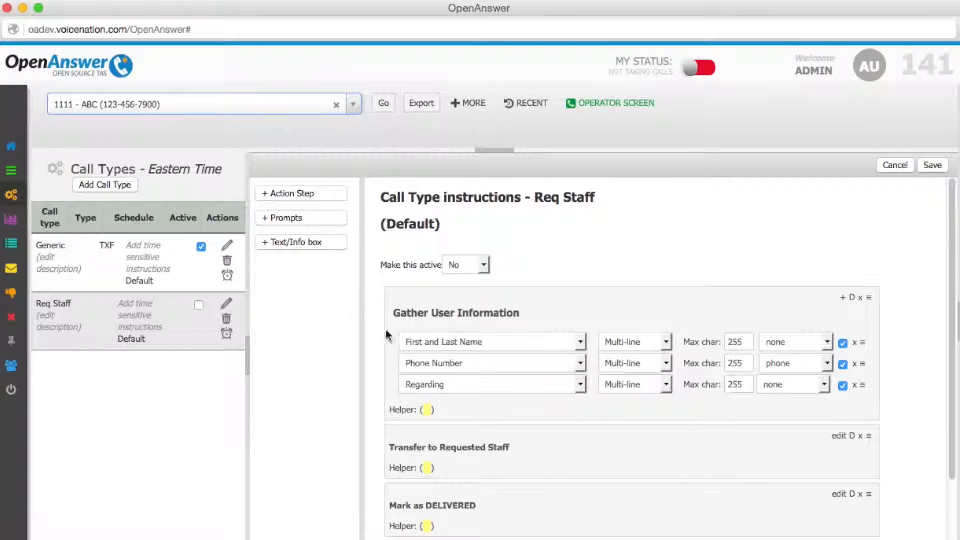
scroll(421, 366, "down", 3)
left_click(436, 469)
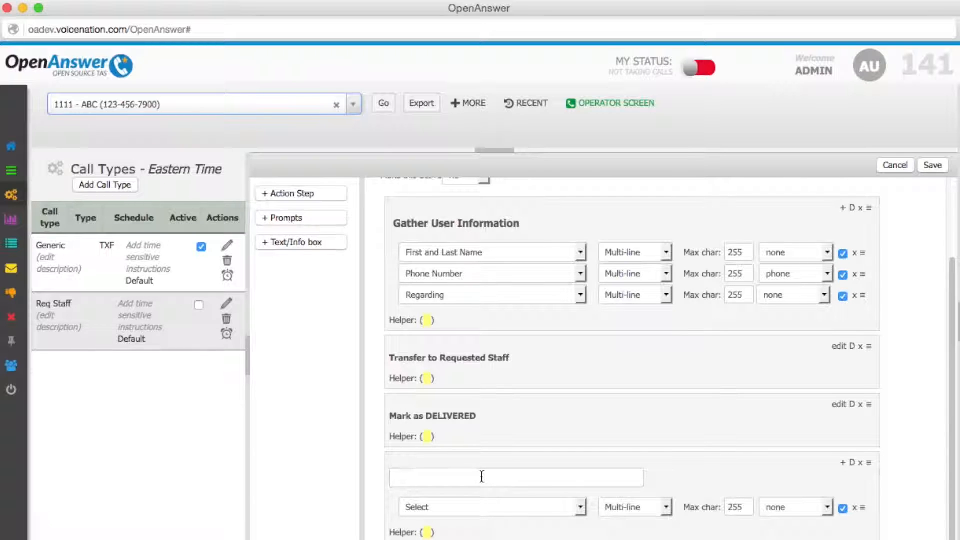
type("Gather if n/a")
left_click(512, 509)
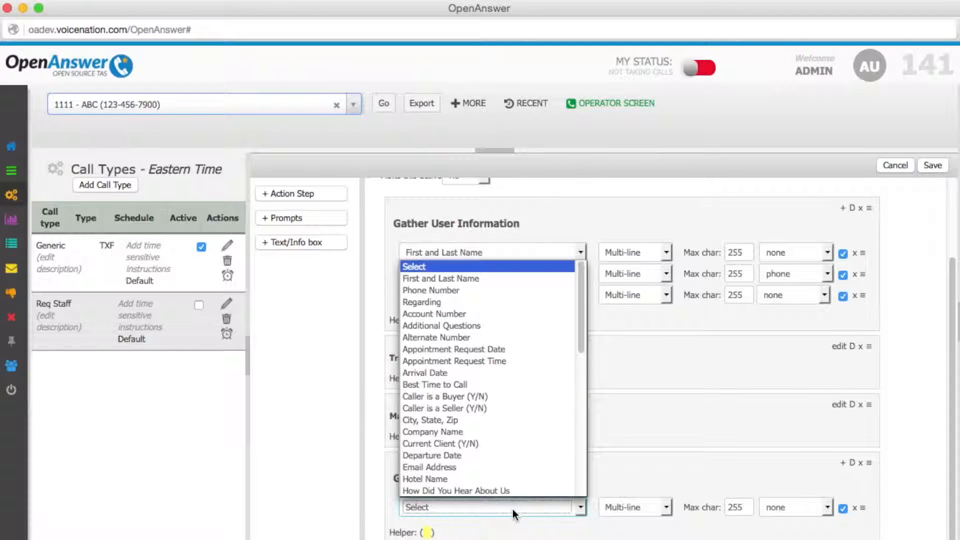
left_click(511, 467)
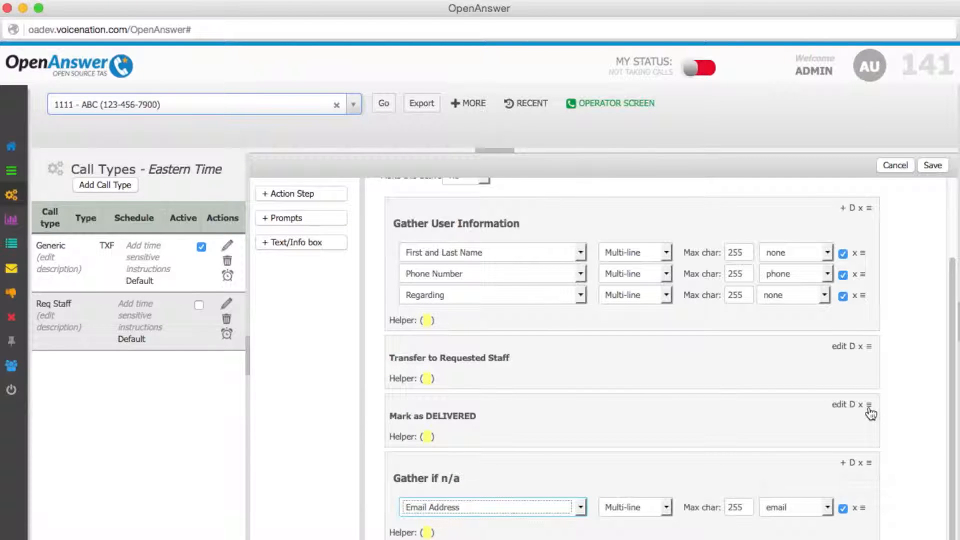
left_click_drag(870, 406, 872, 526)
Add a text/info box containing "Text Info" at the end of the Req Staff instructions.
scroll(560, 345, "up", 1)
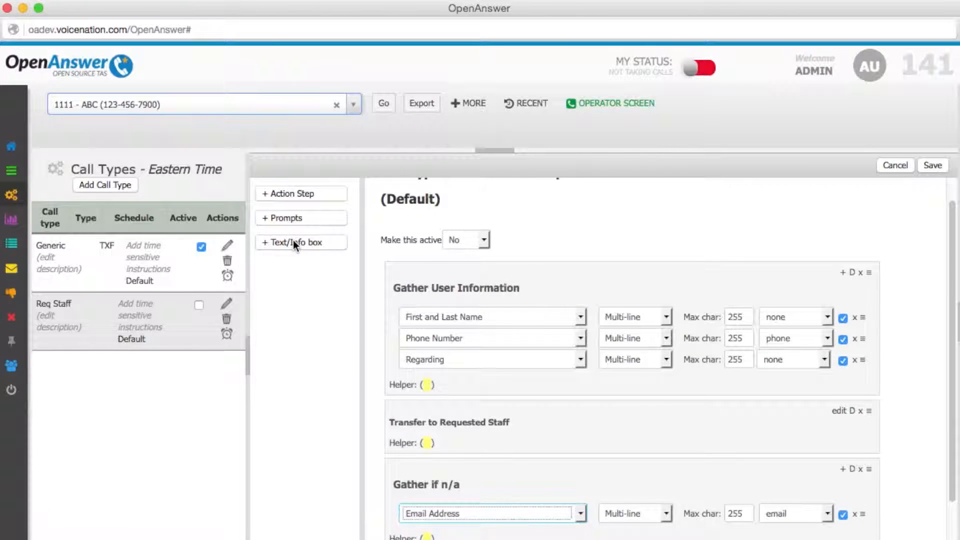
scroll(425, 365, "down", 3)
scroll(439, 374, "down", 1)
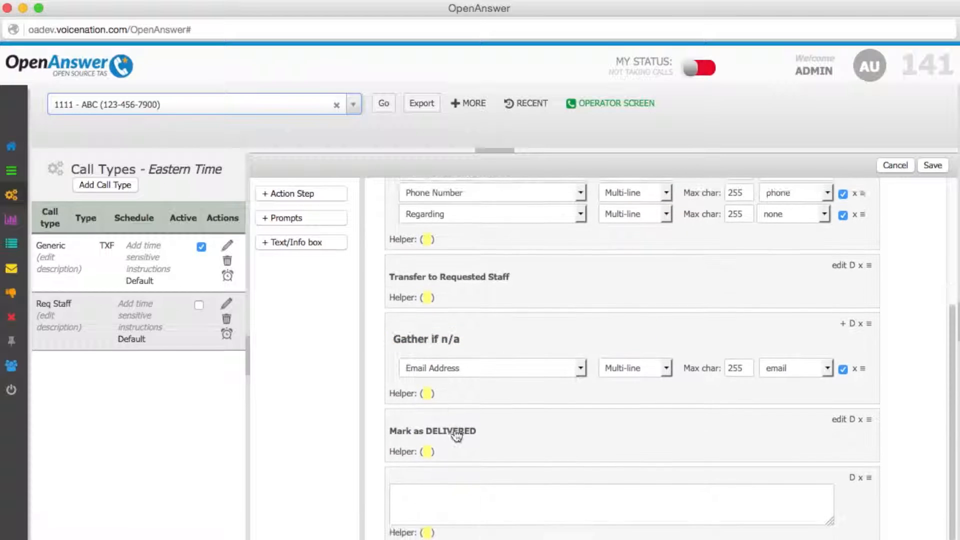
left_click(443, 506)
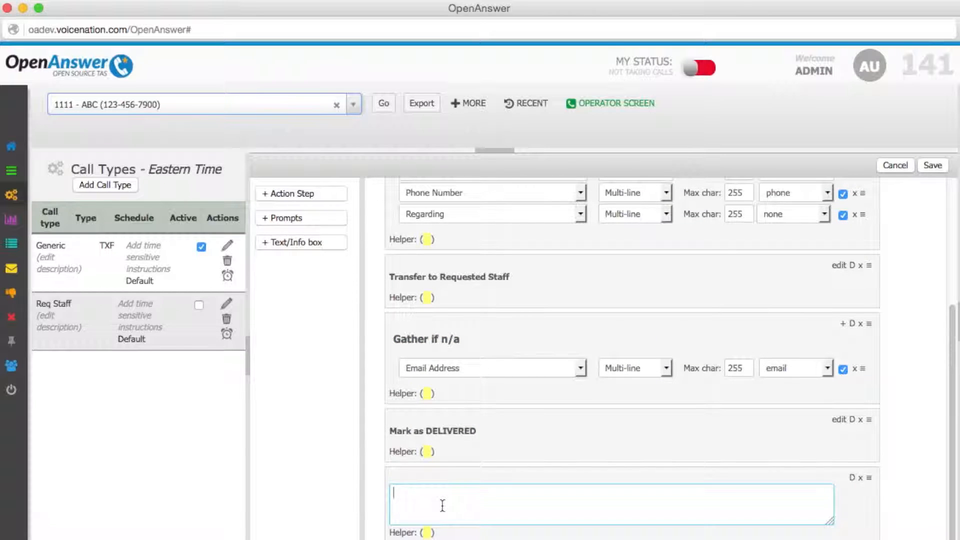
type("Text Info")
Save the Req Staff call type instructions and make them active.
left_click(933, 165)
left_click(448, 364)
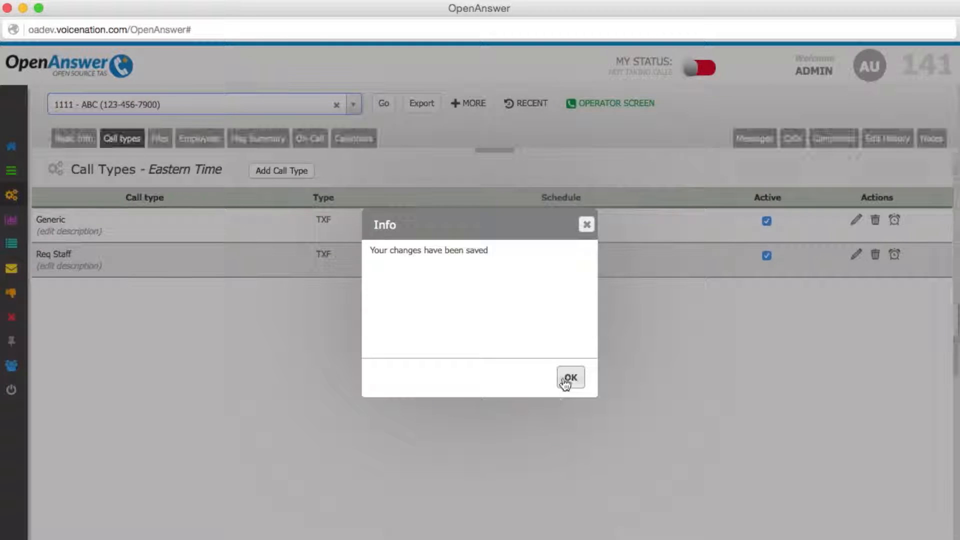
left_click(569, 379)
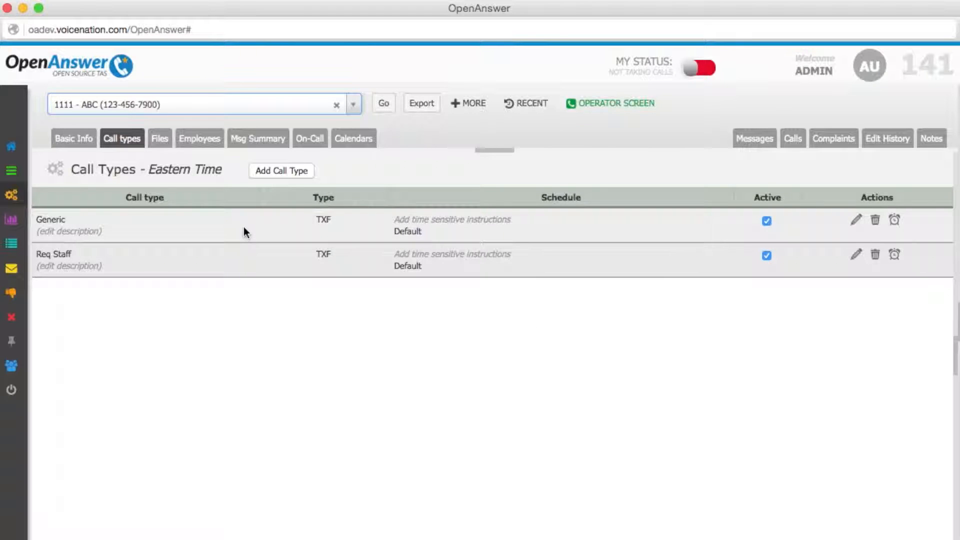
Move the Generic call type below Req Staff and save the new order.
left_click_drag(244, 231, 283, 275)
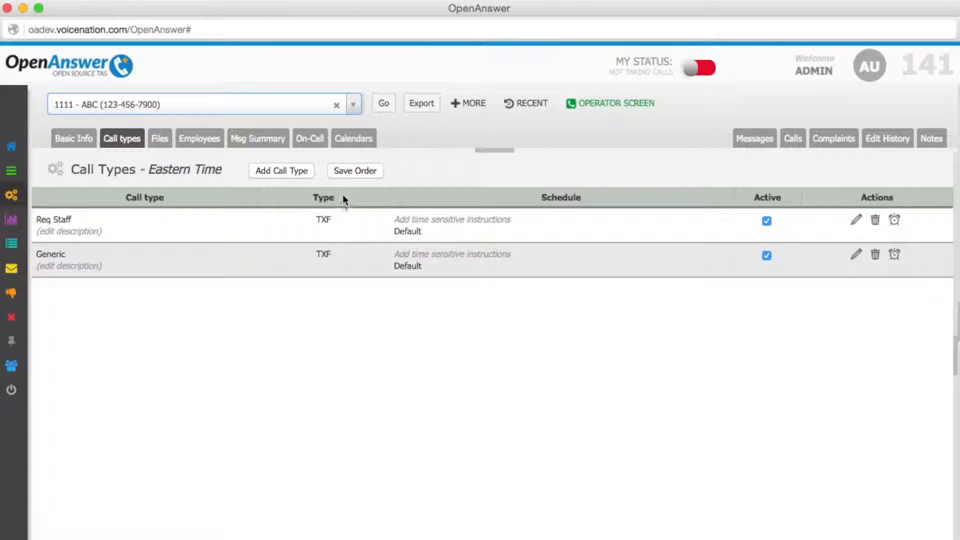
left_click(345, 176)
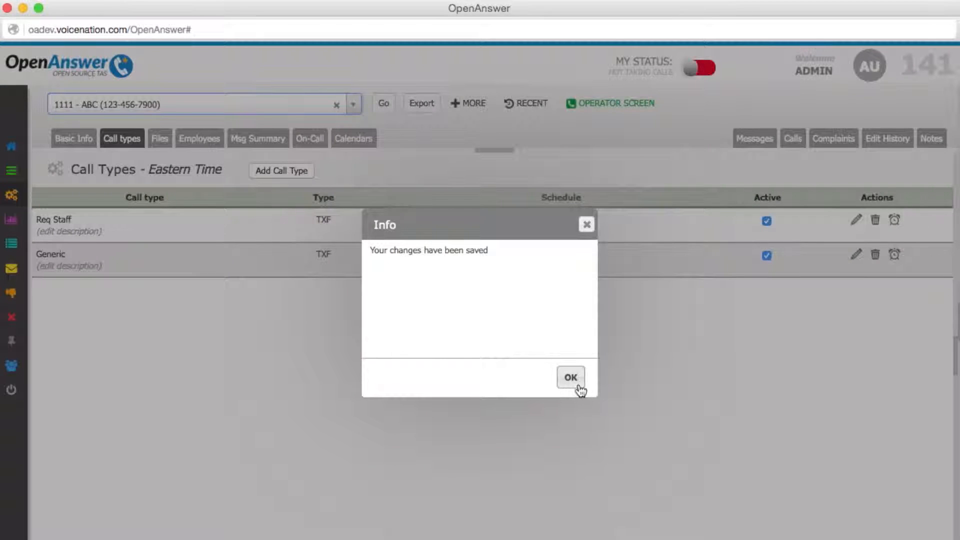
left_click(570, 377)
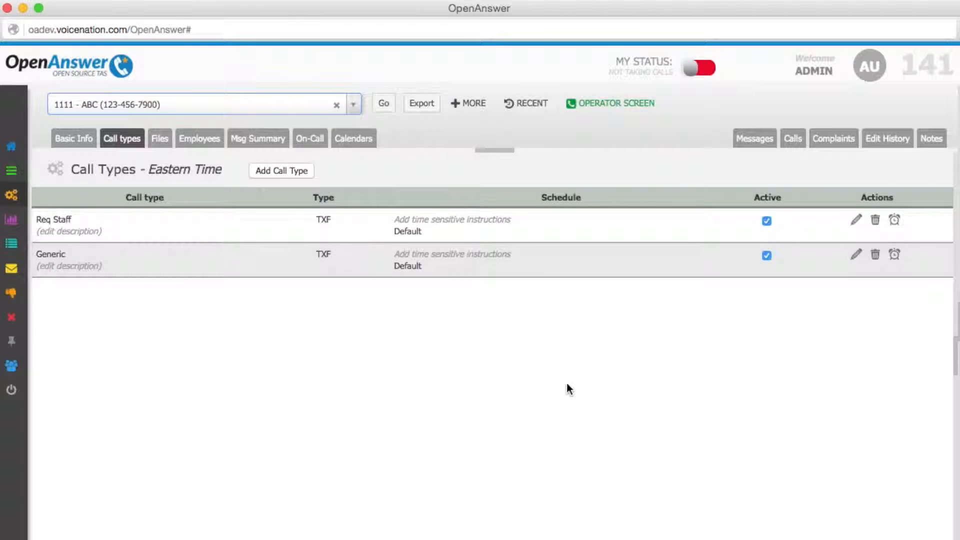
Add time sensitive instructions to the Generic call type, varying by time of day, with a start date of 2015-11-29 at 12:00am.
left_click(439, 258)
left_click(533, 239)
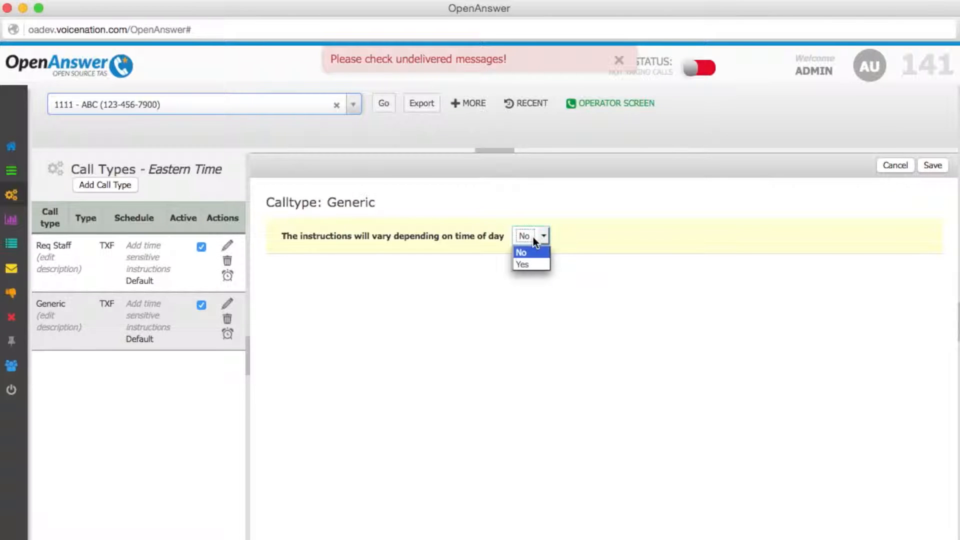
left_click(531, 266)
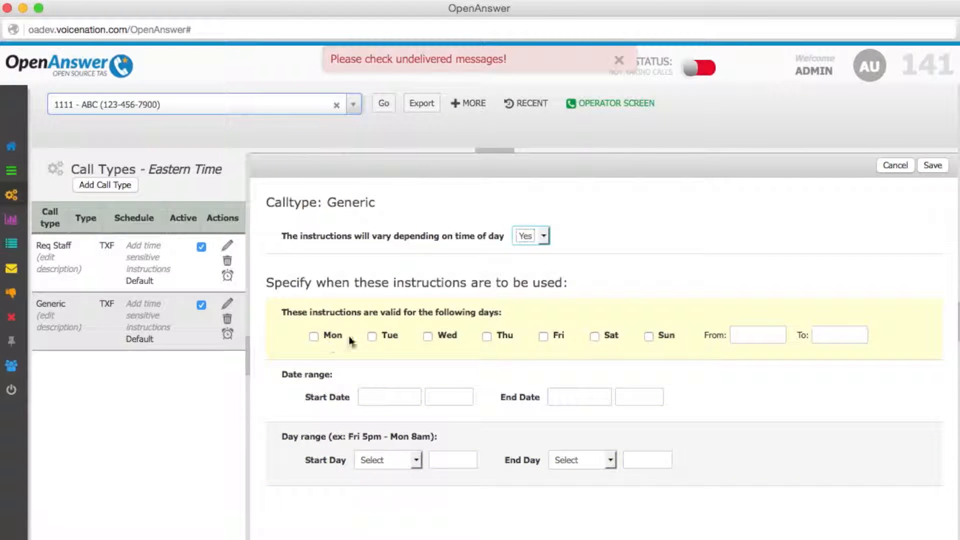
left_click(383, 398)
left_click(371, 521)
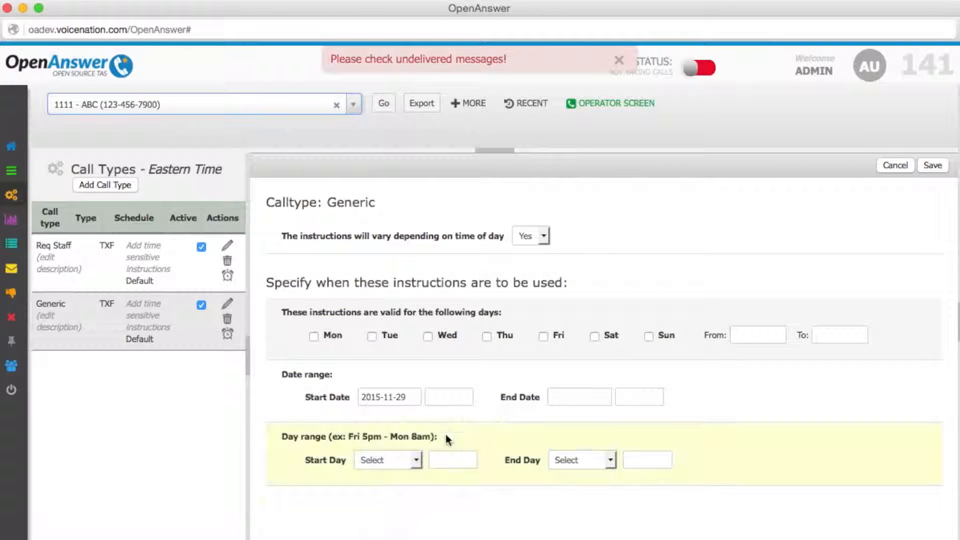
left_click(444, 397)
left_click(462, 413)
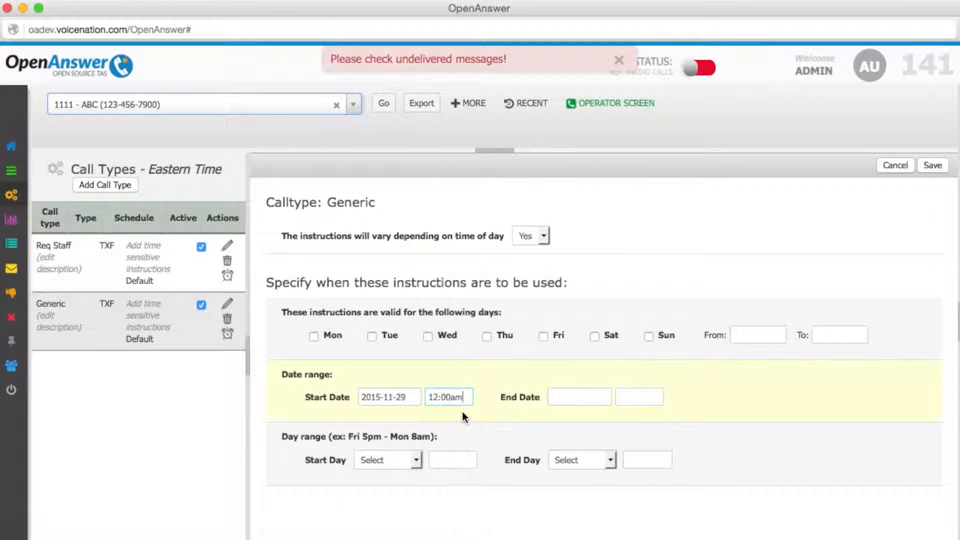
Set the date range's end to 2015-11-30 at 12:00am and save the new Generic schedule.
left_click(570, 398)
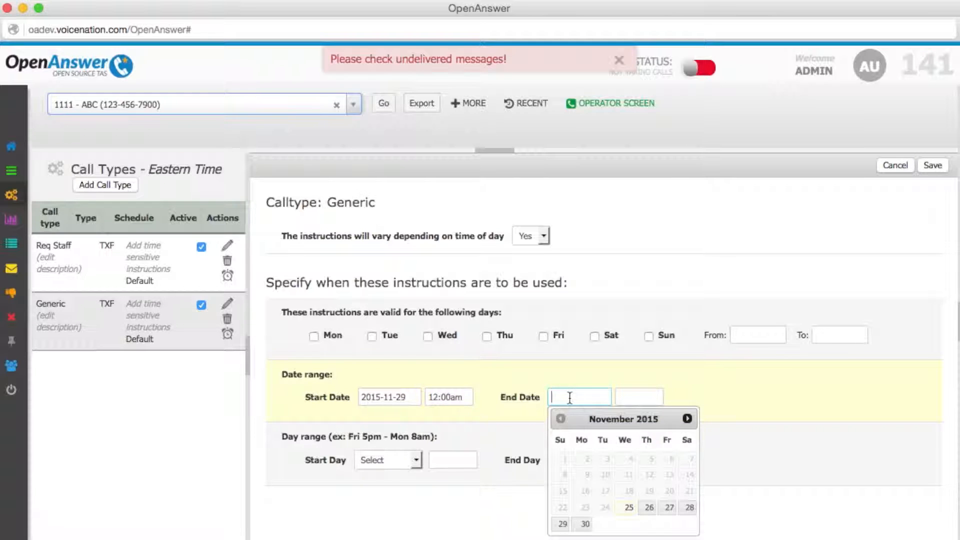
left_click(689, 507)
left_click(591, 402)
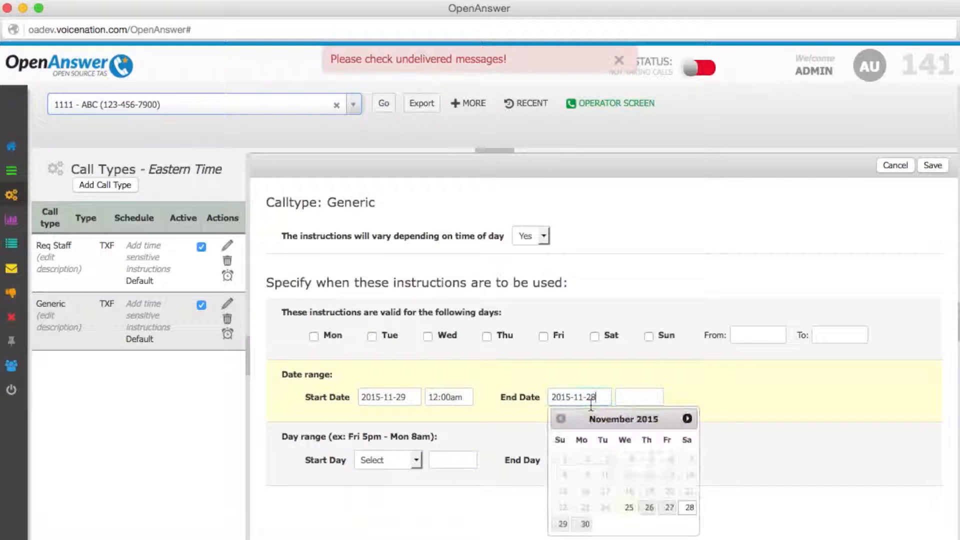
left_click(585, 522)
left_click(638, 397)
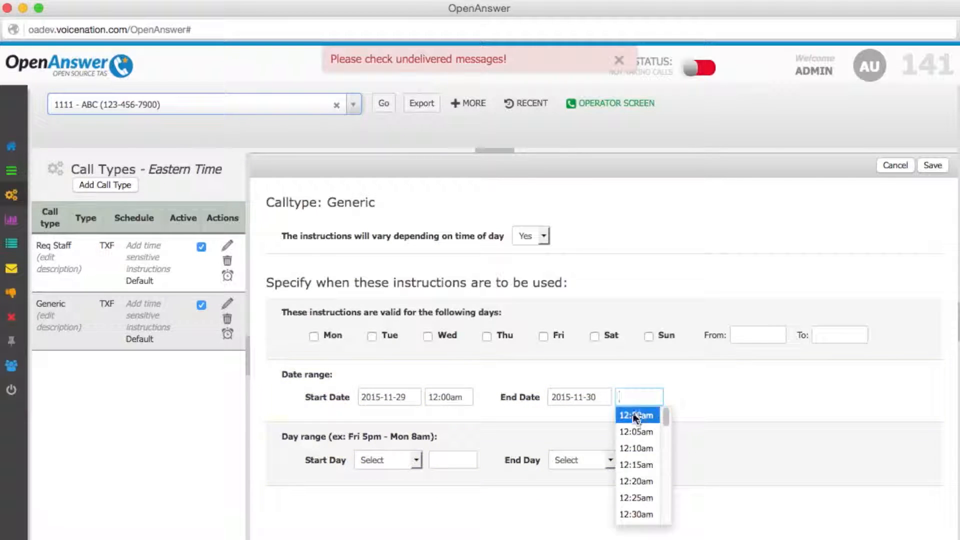
left_click(634, 415)
left_click(925, 166)
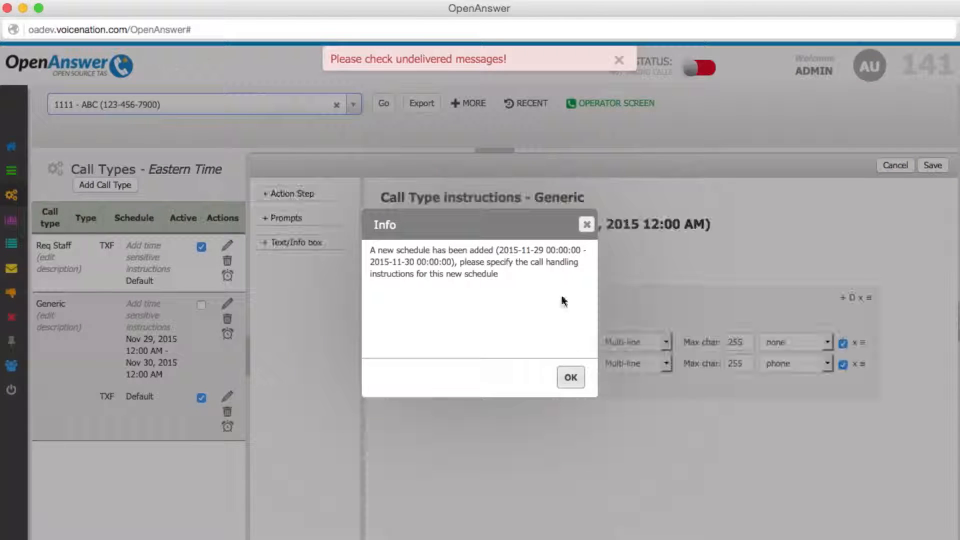
left_click(570, 377)
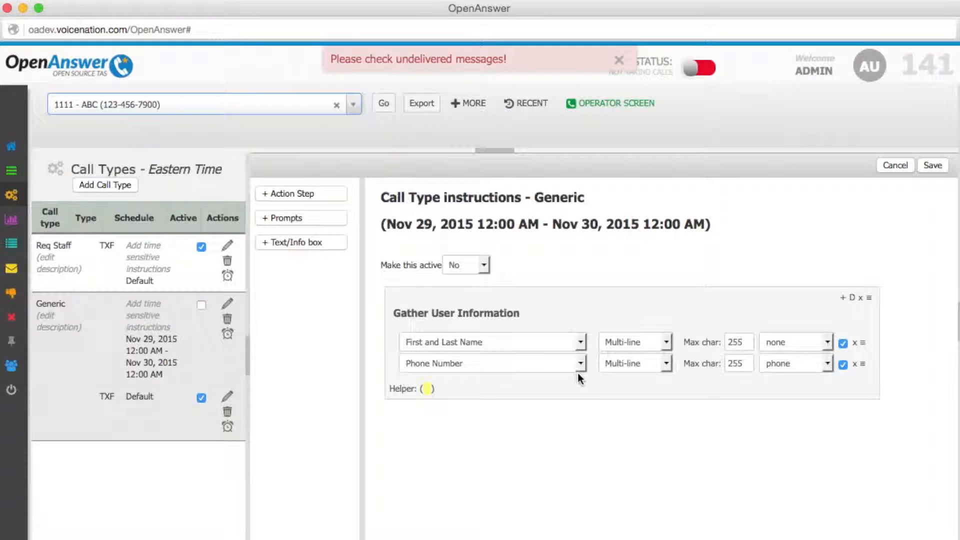
Add a Regarding prompt to the scheduled Generic instructions, save them and make them active.
left_click(844, 300)
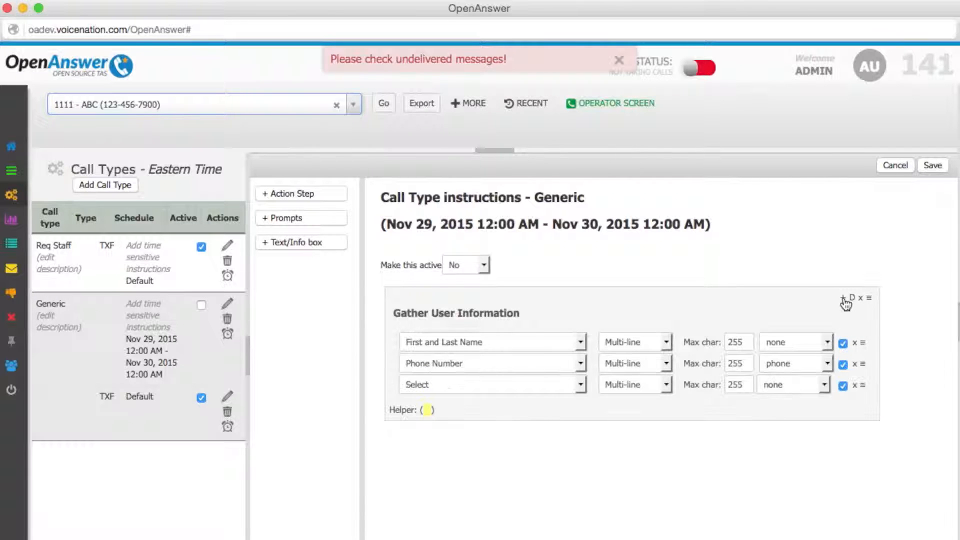
left_click(932, 166)
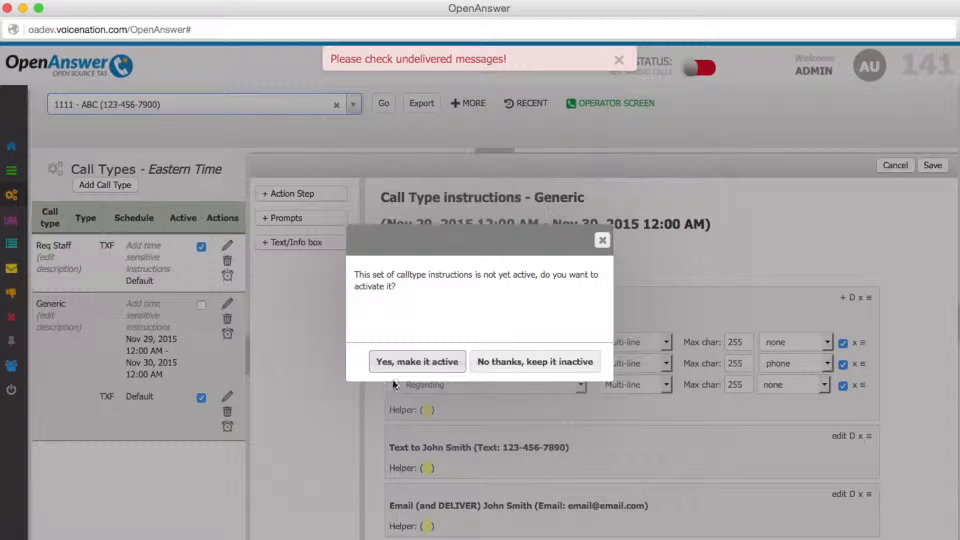
left_click(398, 365)
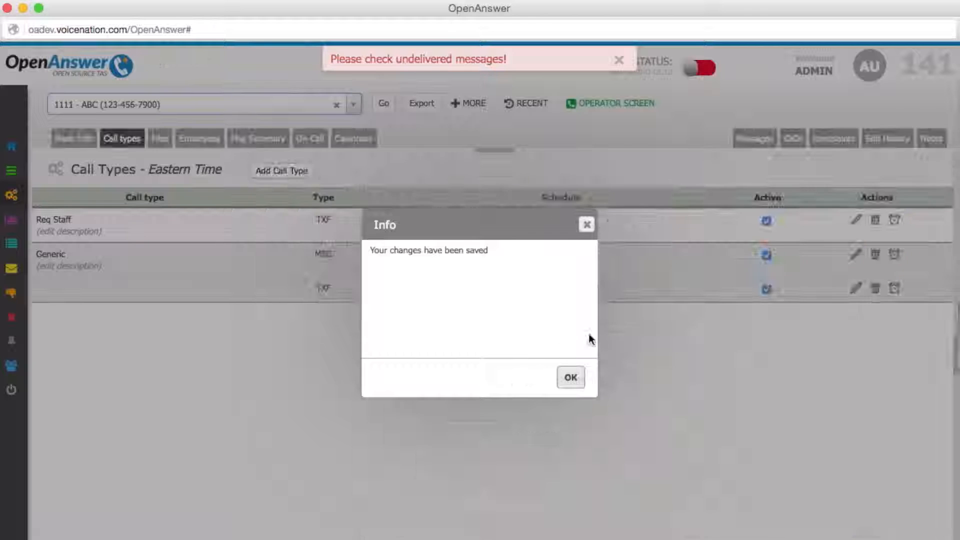
left_click(570, 377)
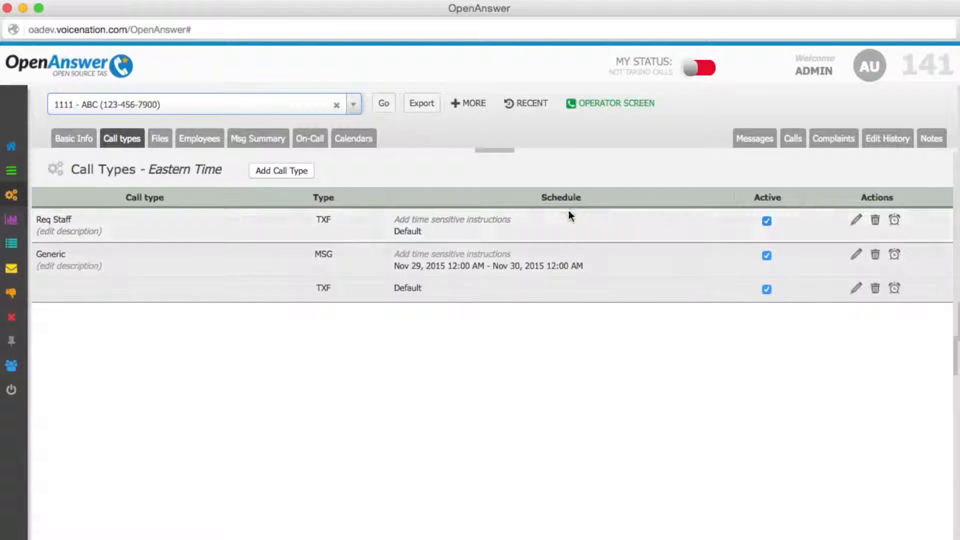
Open the operator screen to examine how the account's call types are presented.
left_click(593, 105)
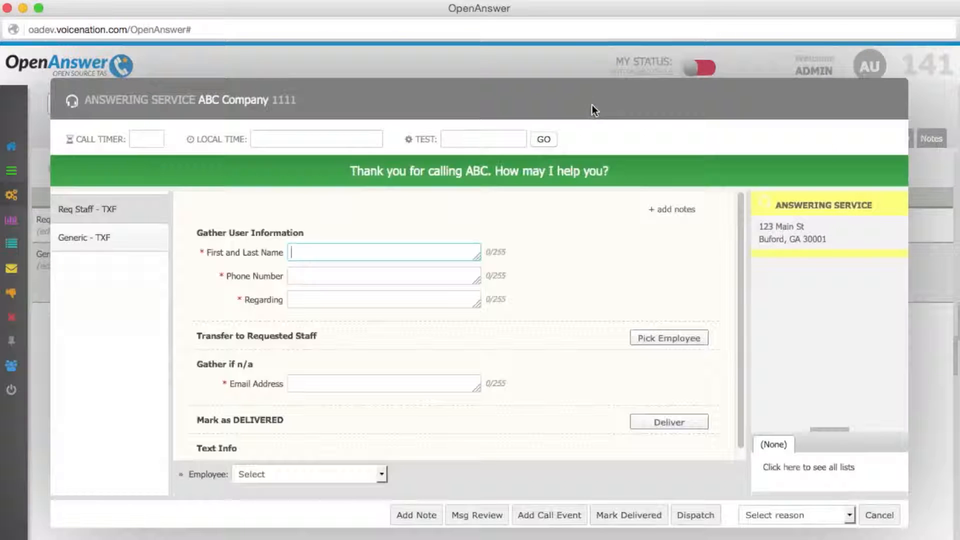